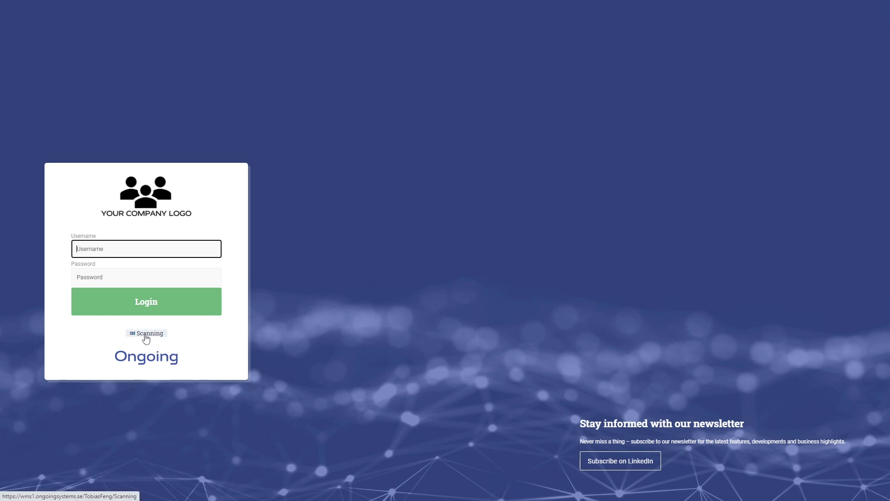
# Step: Preview the scanning app's login page, then return to the regular WMS login page
pyautogui.click(146, 335)
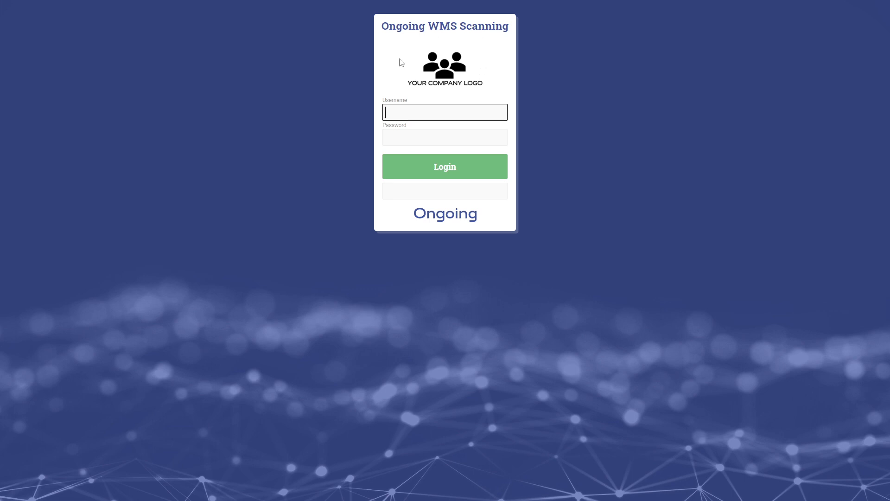
pyautogui.click(461, 26)
pyautogui.moveTo(460, 27); pyautogui.dragTo(510, 27)
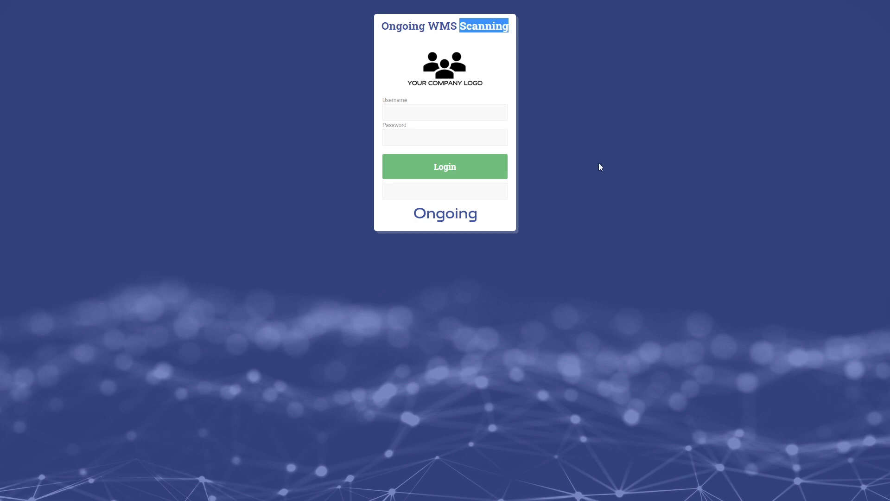
pyautogui.press('F5')
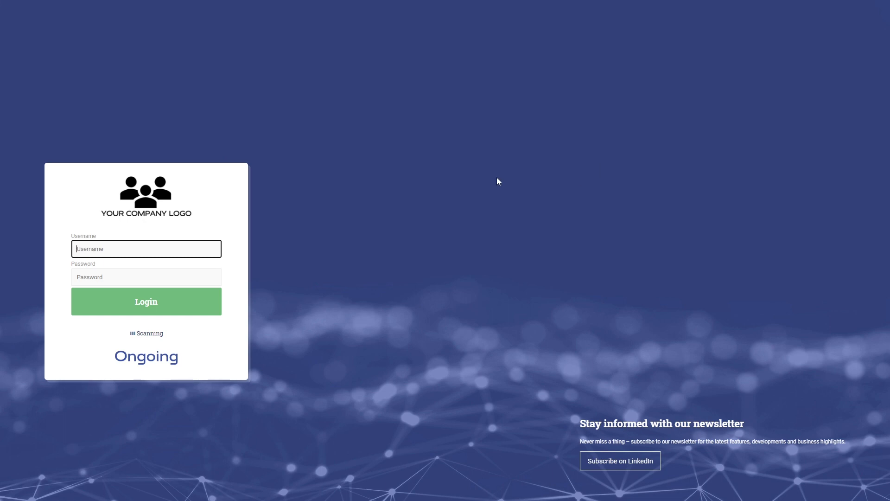
# Step: Log in to the web system with the account username and password
pyautogui.write('tobfor')
pyautogui.press('Tab')
pyautogui.write('••••••••')
pyautogui.press('Return')
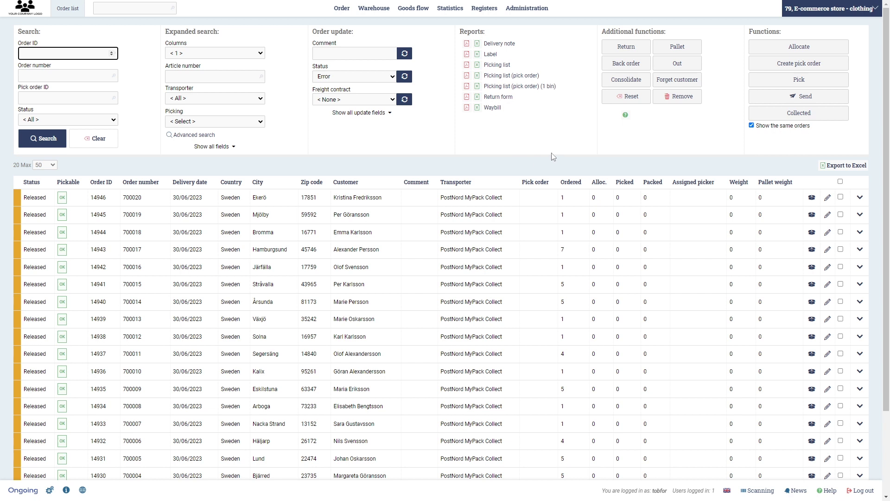
pyautogui.click(40, 186)
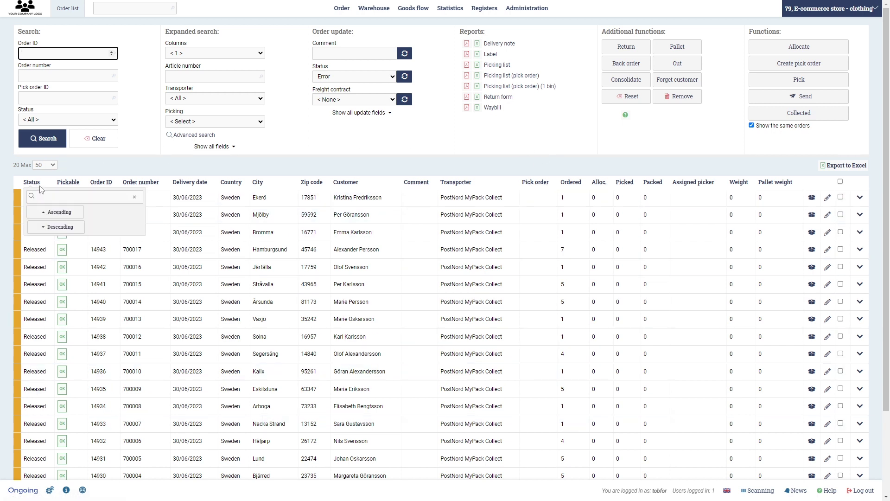
pyautogui.click(61, 174)
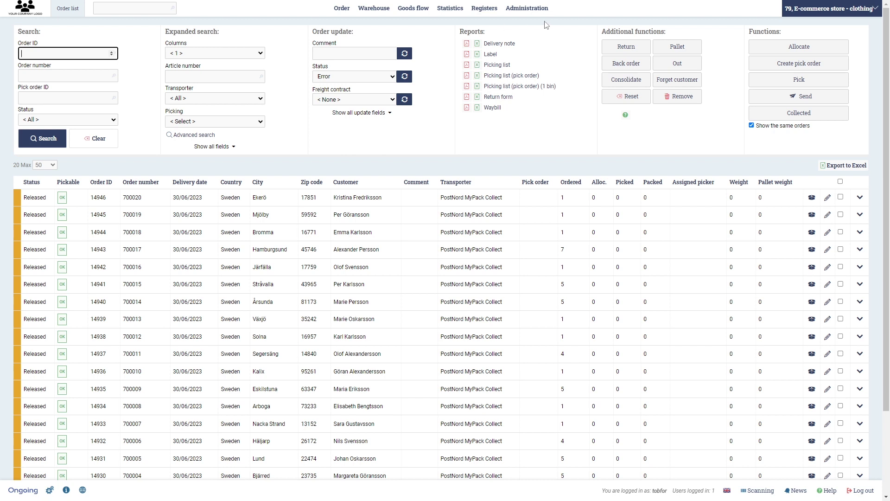
pyautogui.moveTo(347, 18)
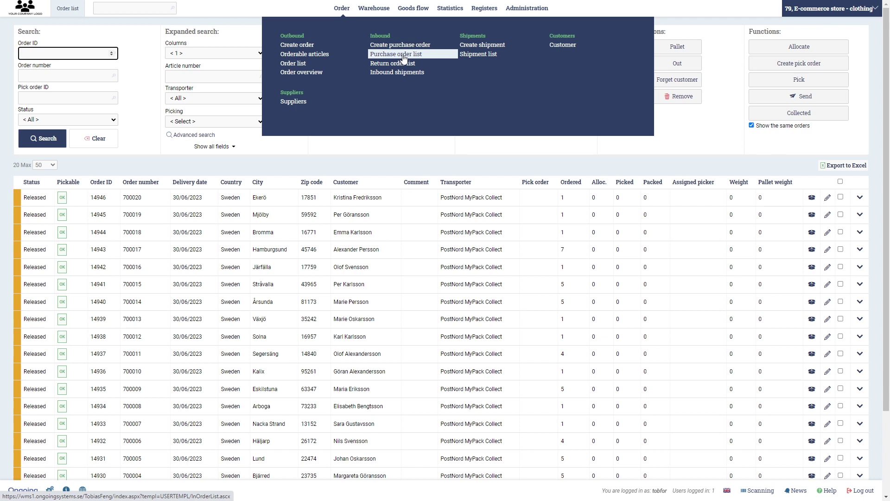
pyautogui.moveTo(387, 14)
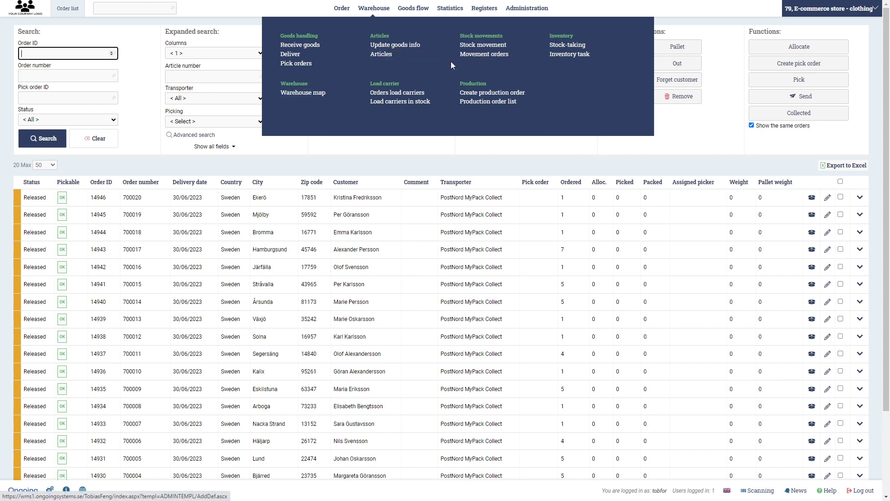
pyautogui.moveTo(431, 11)
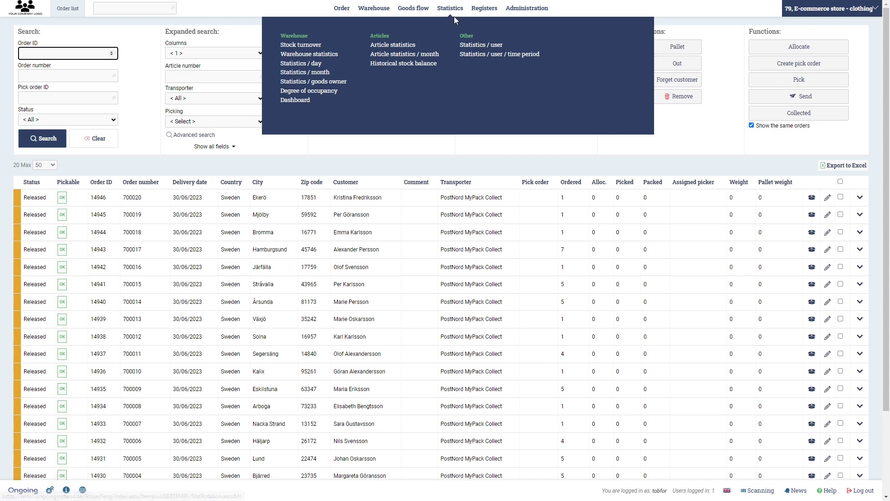
pyautogui.moveTo(490, 13)
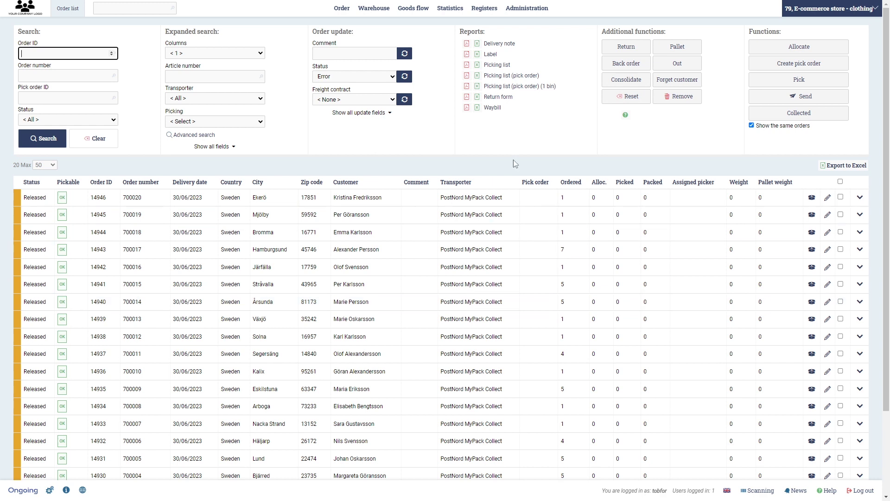
pyautogui.moveTo(547, 12)
pyautogui.click(847, 16)
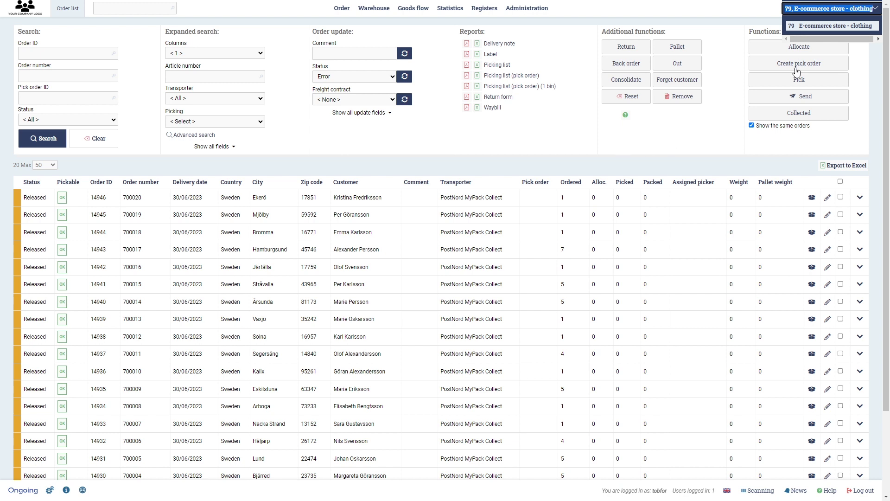
pyautogui.click(697, 139)
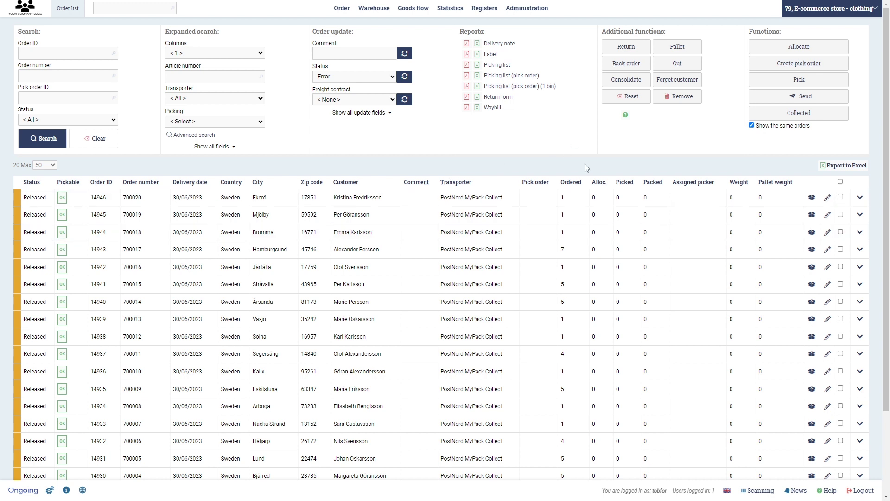
pyautogui.click(616, 182)
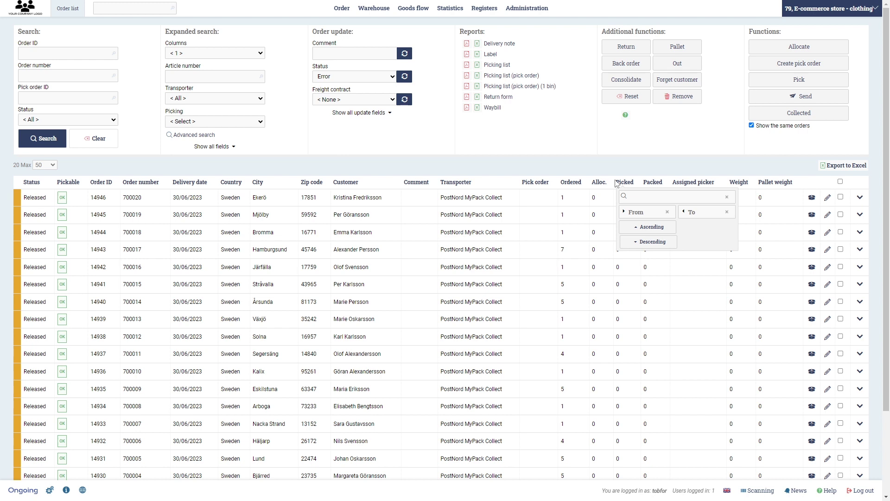
pyautogui.click(561, 166)
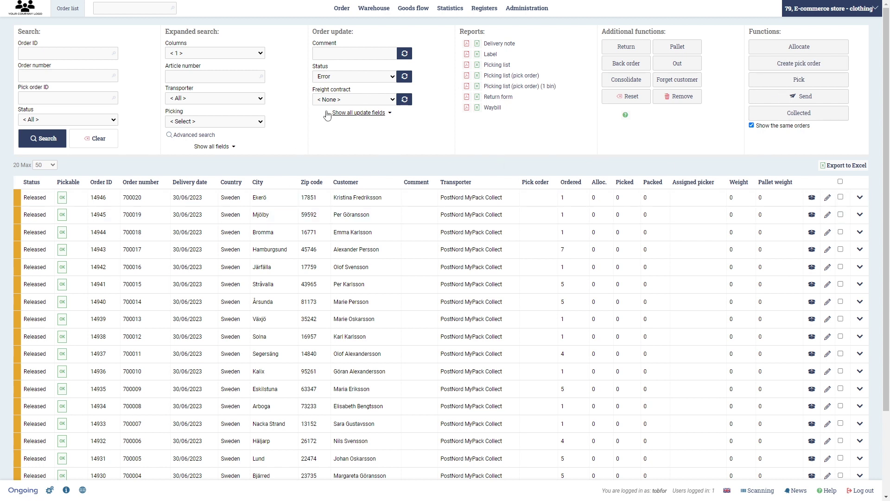
pyautogui.click(340, 77)
pyautogui.click(340, 77)
# Step: Open the Warehouse map from the Warehouse menu and scroll through the aisle location grids
pyautogui.moveTo(373, 8)
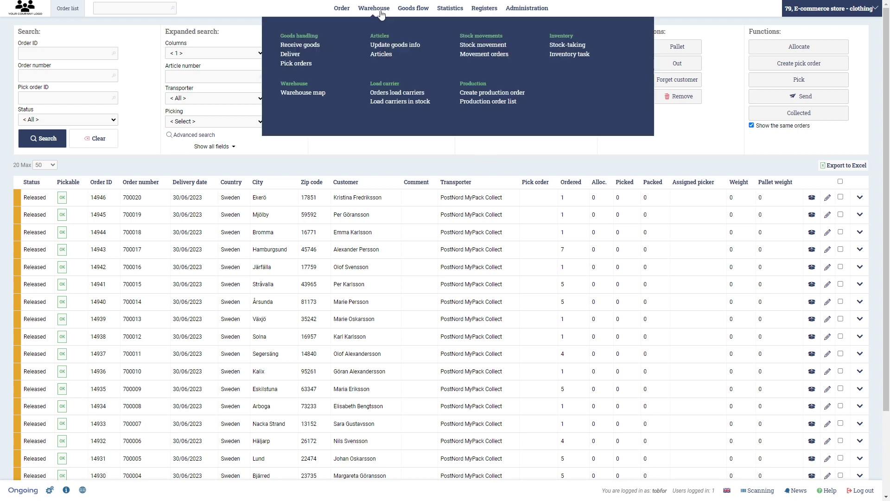
pyautogui.click(324, 95)
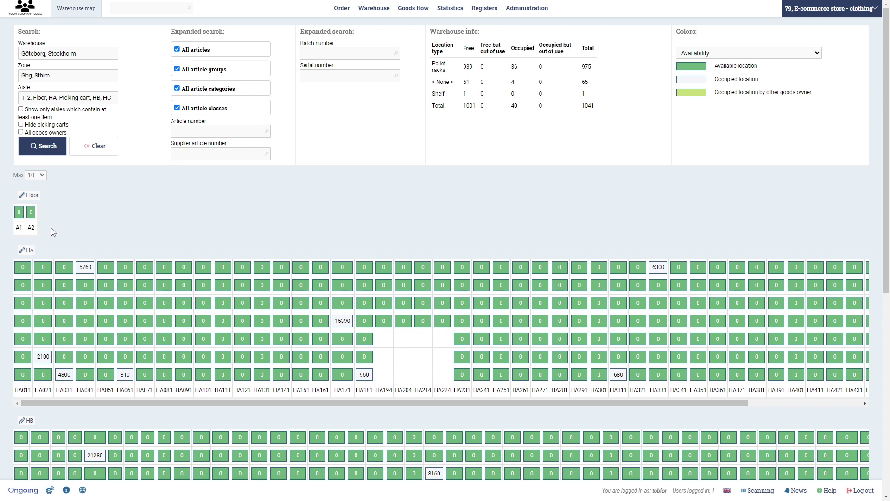
pyautogui.scroll(-1, 255, 225)
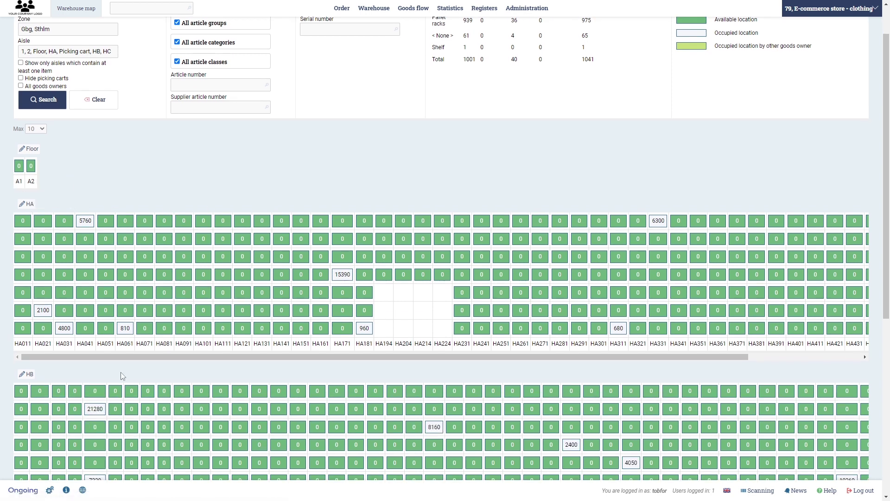
pyautogui.scroll(-4, 121, 372)
pyautogui.scroll(3, 234, 360)
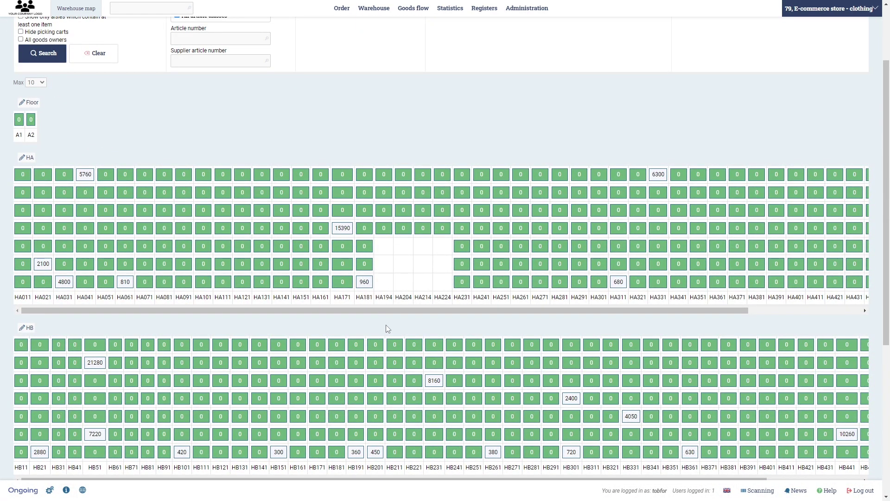
pyautogui.scroll(2, 455, 109)
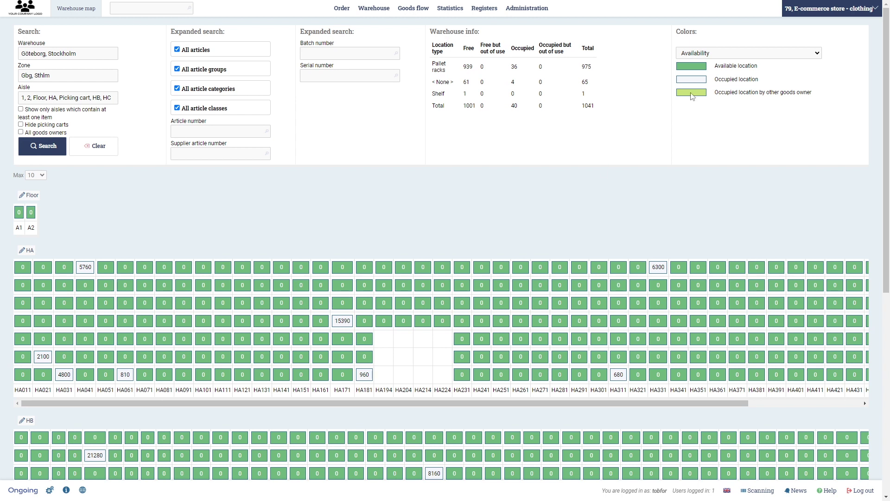
pyautogui.click(340, 327)
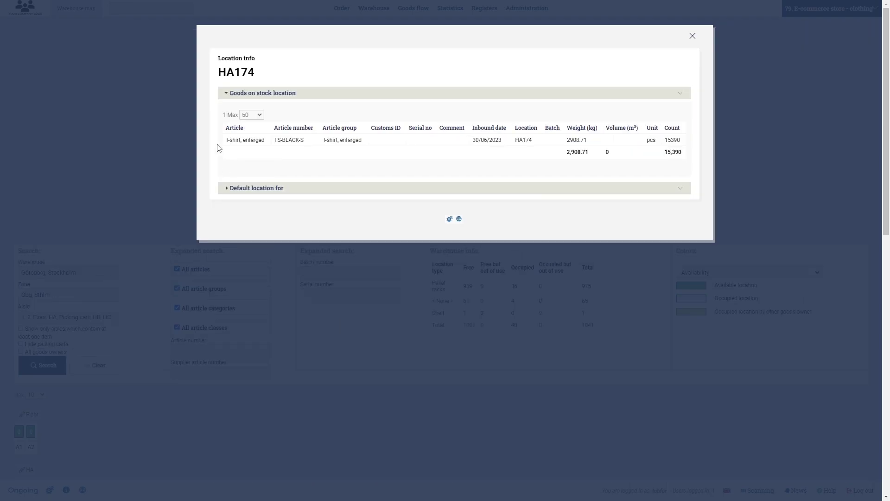
pyautogui.moveTo(222, 145); pyautogui.dragTo(223, 130)
pyautogui.click(383, 167)
pyautogui.click(693, 36)
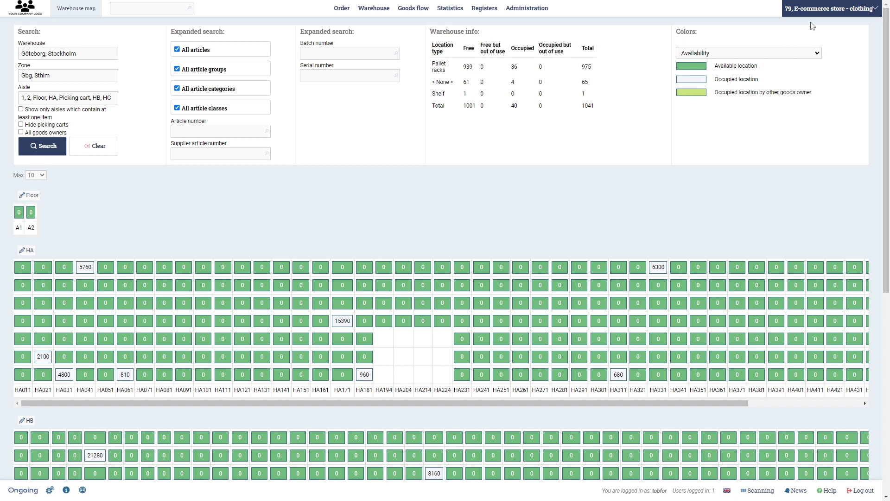
pyautogui.moveTo(715, 92); pyautogui.dragTo(813, 93)
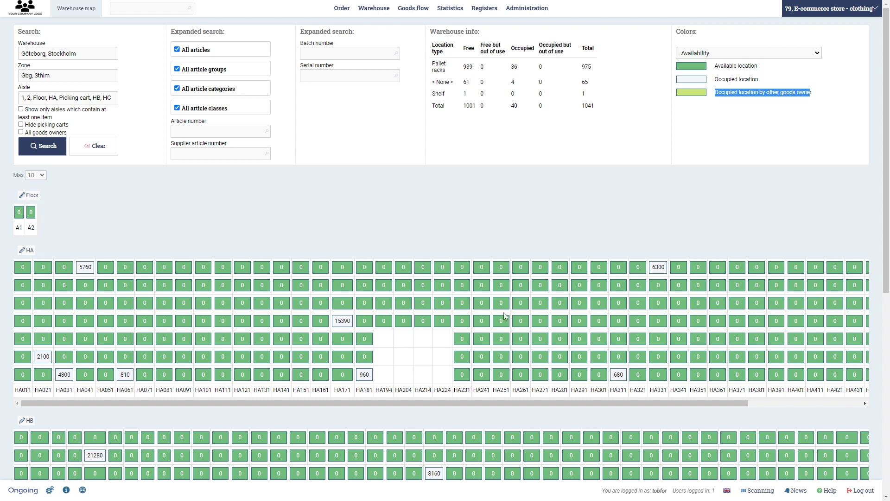
pyautogui.click(580, 218)
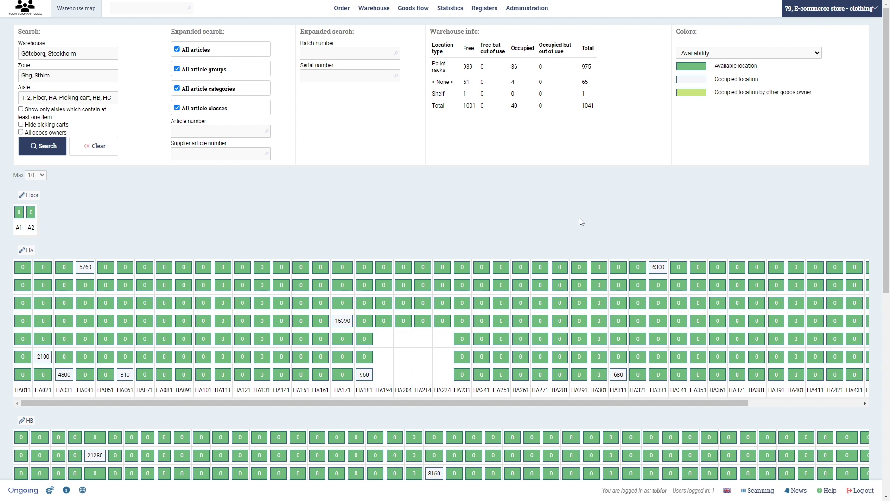
pyautogui.scroll(-2, 579, 218)
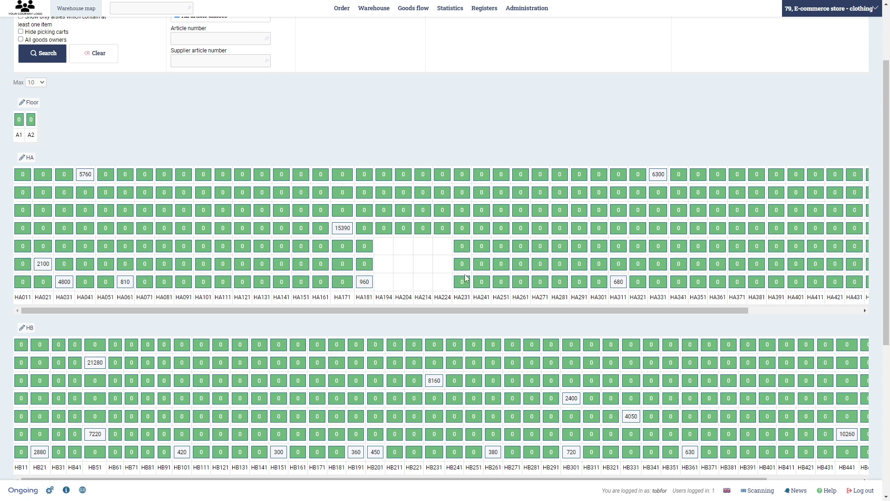
# Step: Edit aisle HA, set the history location to A1 and preview its locations
pyautogui.click(22, 157)
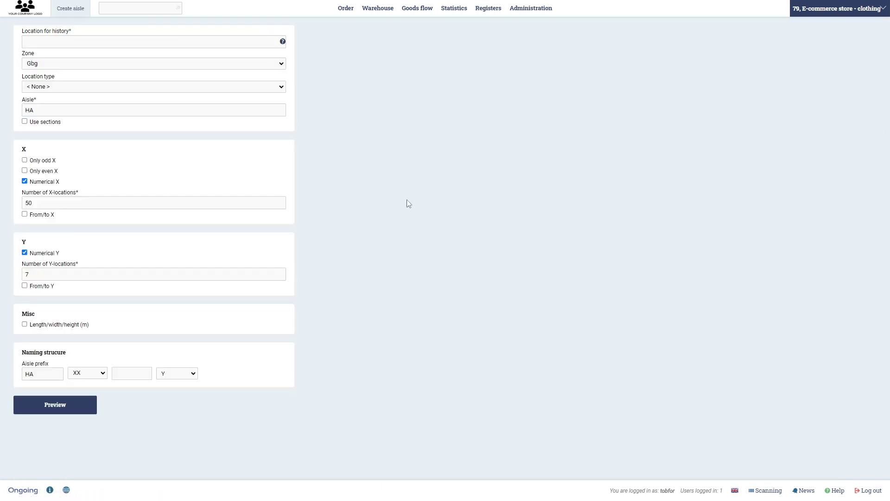
pyautogui.click(92, 43)
pyautogui.write('a1')
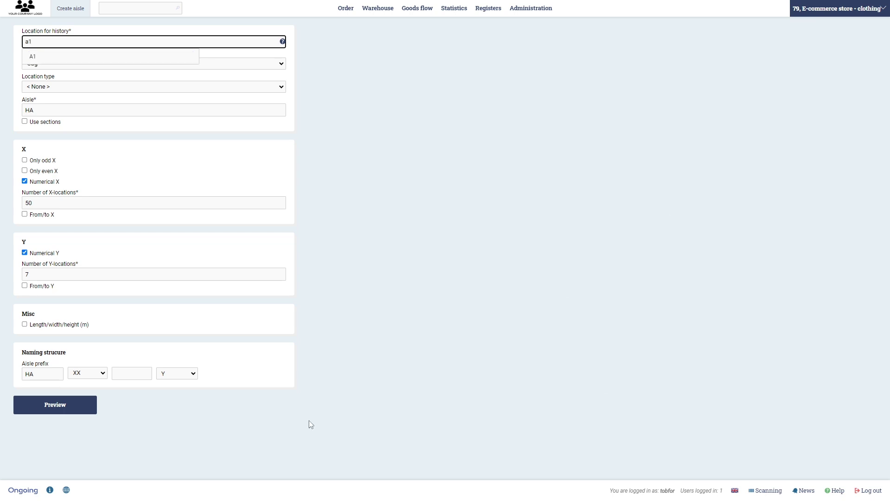
pyautogui.click(77, 413)
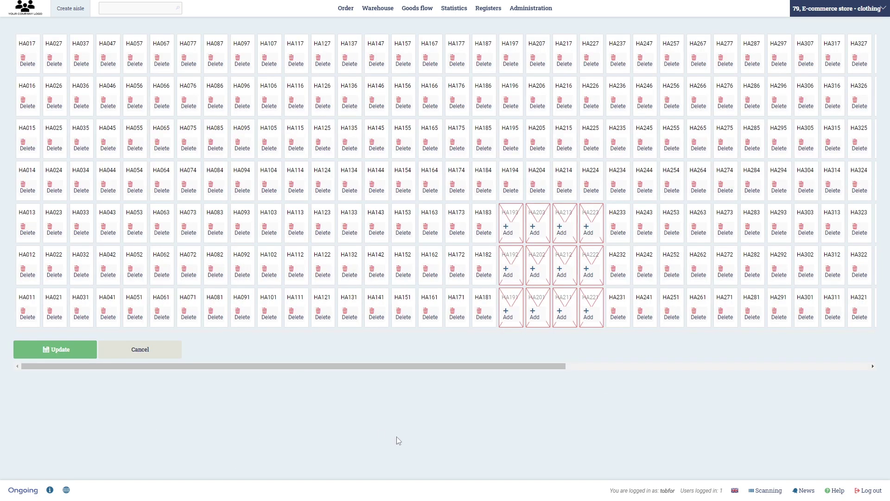
# Step: Mark HA233, HA232 and HA231 for deletion, update the aisle and confirm
pyautogui.click(614, 232)
pyautogui.click(617, 275)
pyautogui.click(616, 315)
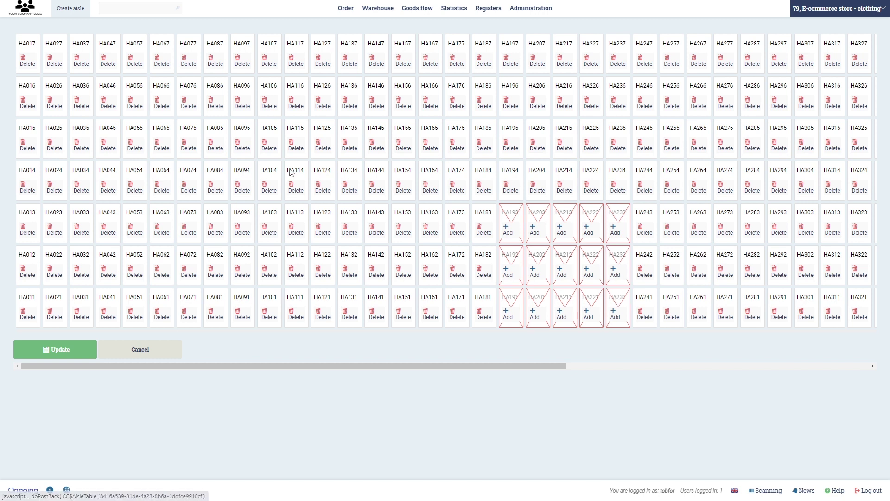
pyautogui.click(52, 350)
pyautogui.click(472, 104)
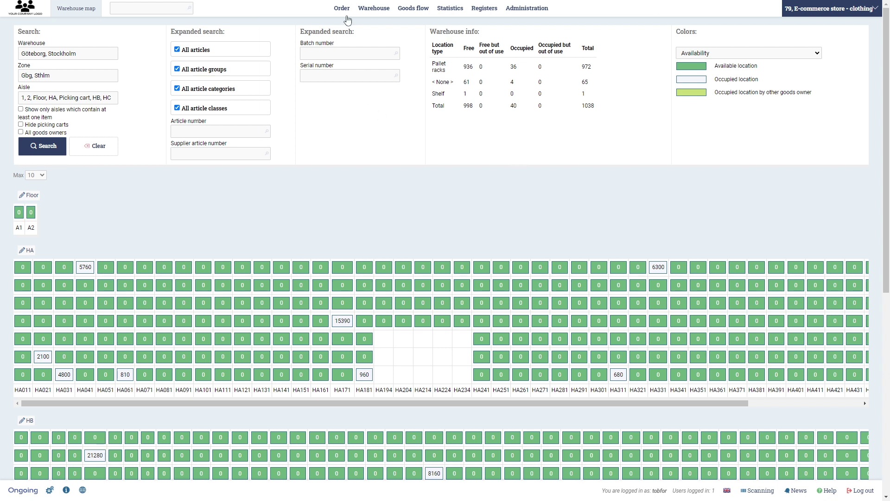
# Step: Open the Purchase order list showing Notified orders 8001–8010
pyautogui.moveTo(346, 13)
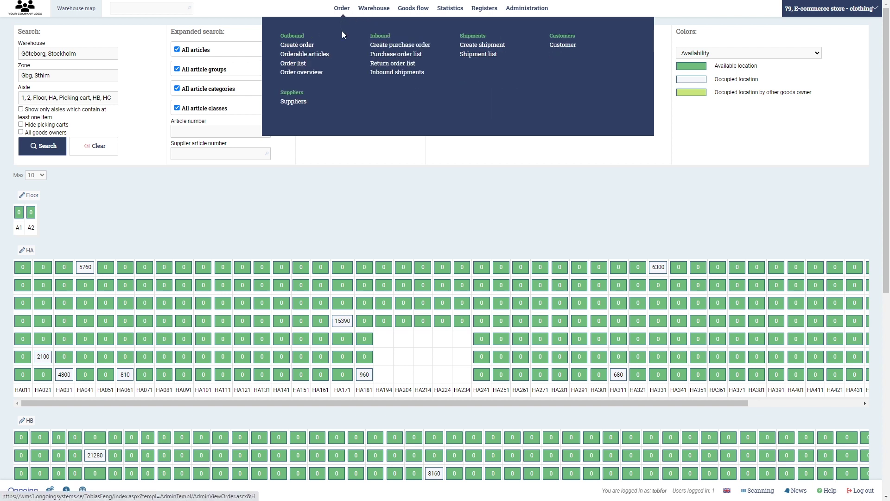
pyautogui.click(392, 55)
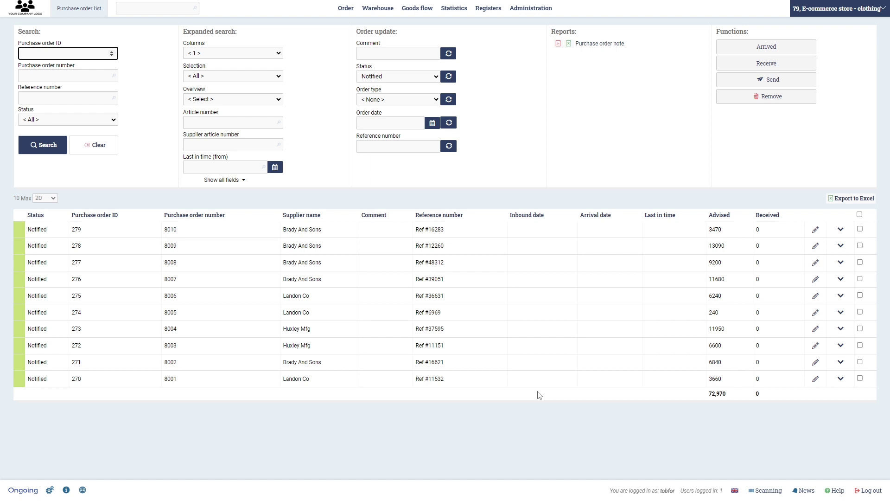
pyautogui.moveTo(398, 14)
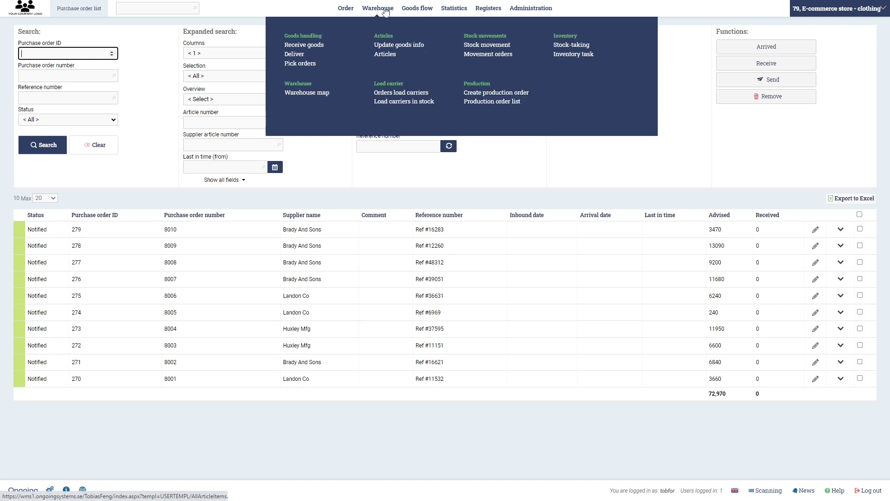
pyautogui.moveTo(346, 9)
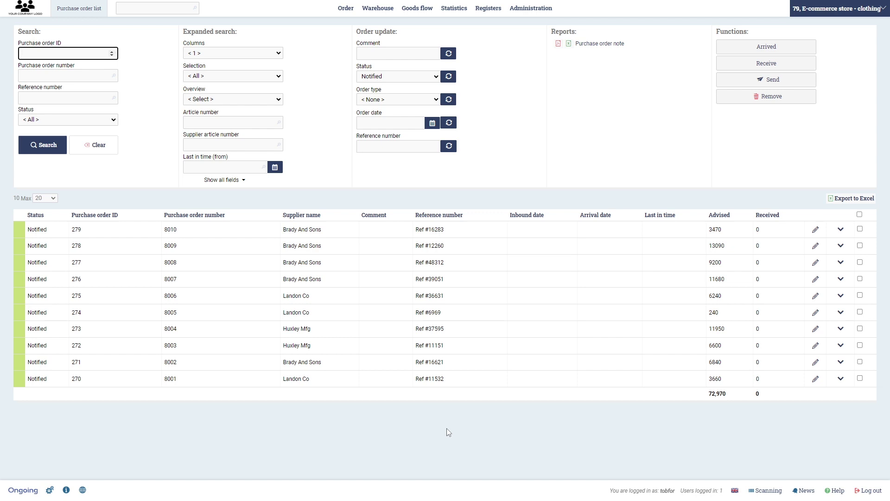
# Step: Select purchase order 273 and register it as Arrived
pyautogui.click(860, 328)
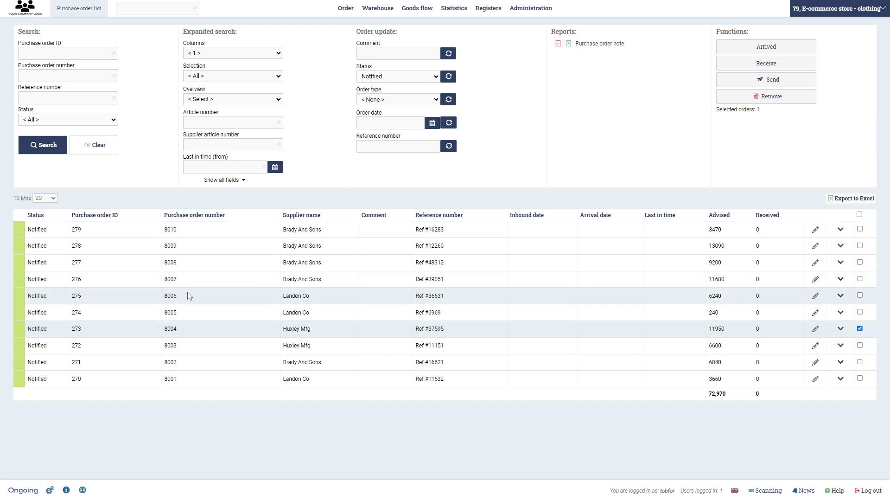
pyautogui.click(402, 78)
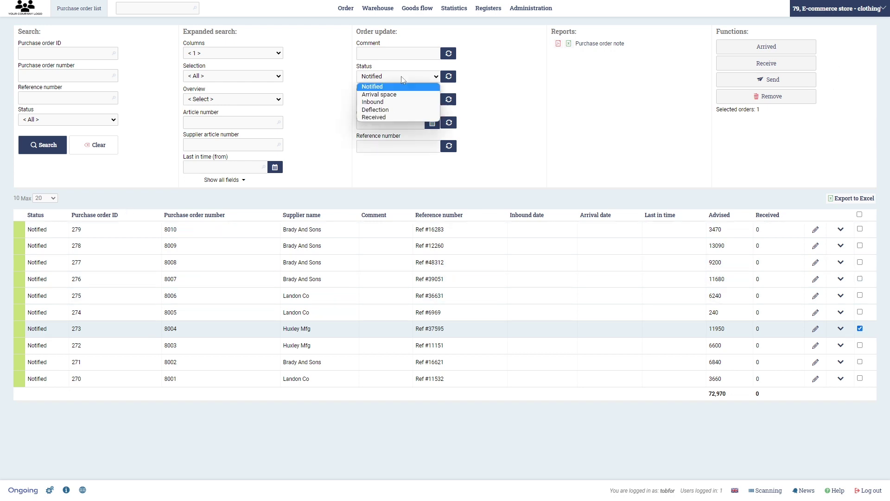
pyautogui.click(402, 78)
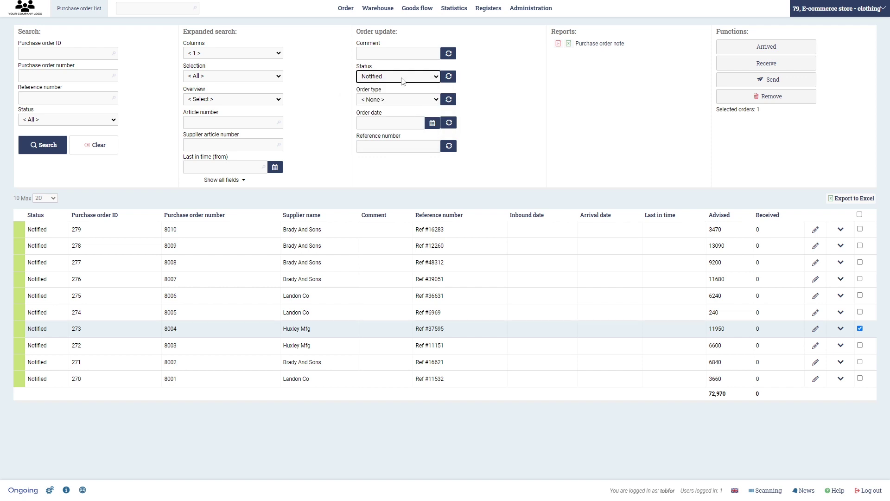
pyautogui.click(772, 49)
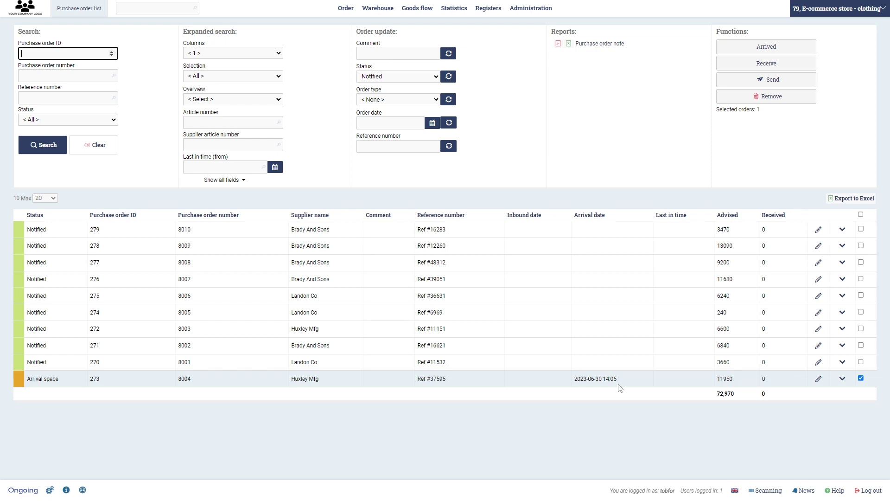
# Step: Expand order 273 to review its lines, collapse it, and switch to the scanning app window
pyautogui.click(842, 379)
pyautogui.scroll(-3, 436, 404)
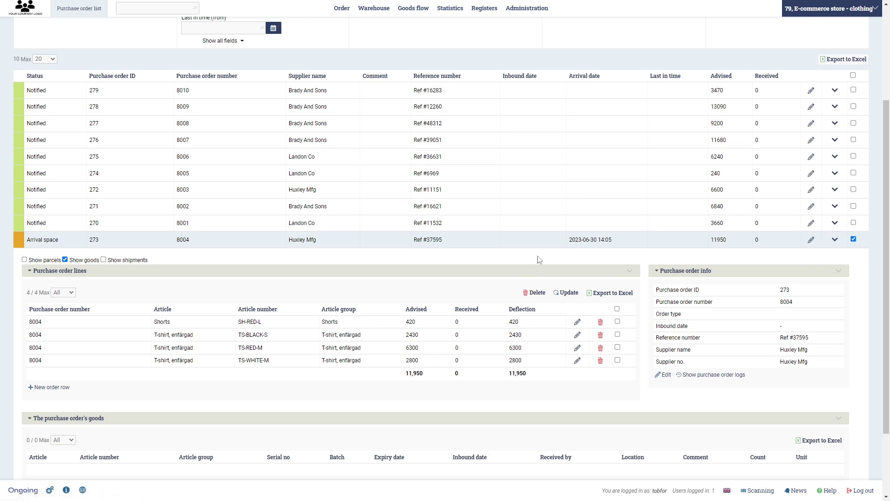
pyautogui.click(836, 240)
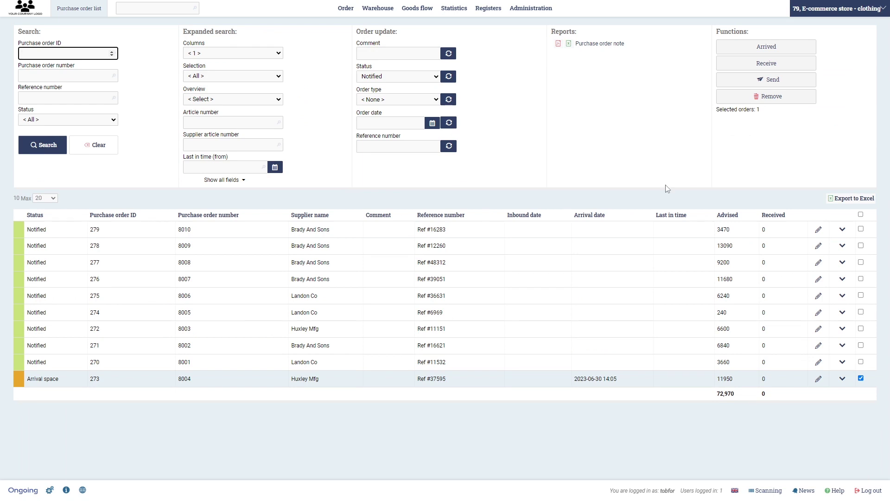
pyautogui.hotkey('alt', 'Tab')
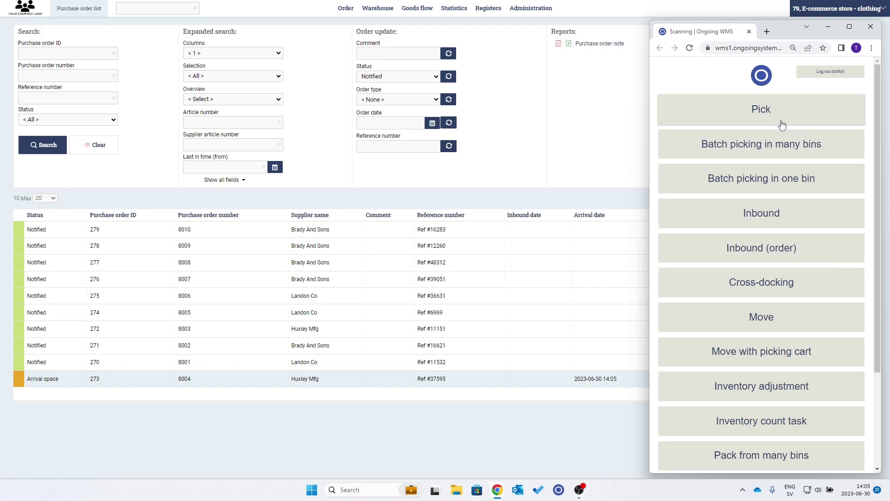
# Step: Start Inbound (order) receiving in the scanning app and open the purchase order list
pyautogui.scroll(-3, 755, 167)
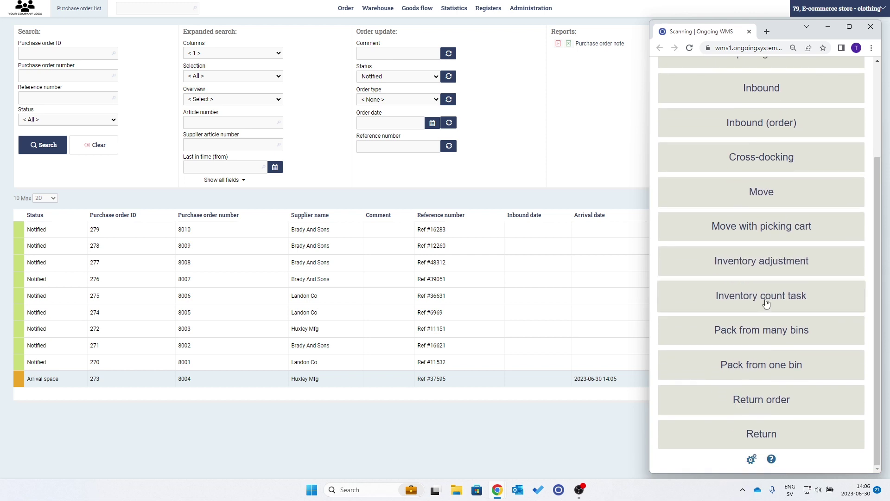
pyautogui.scroll(2, 765, 363)
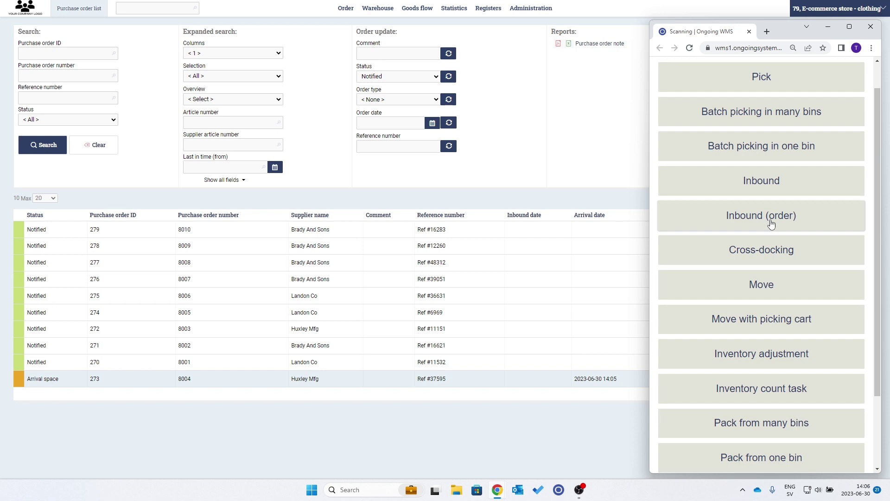
pyautogui.click(771, 223)
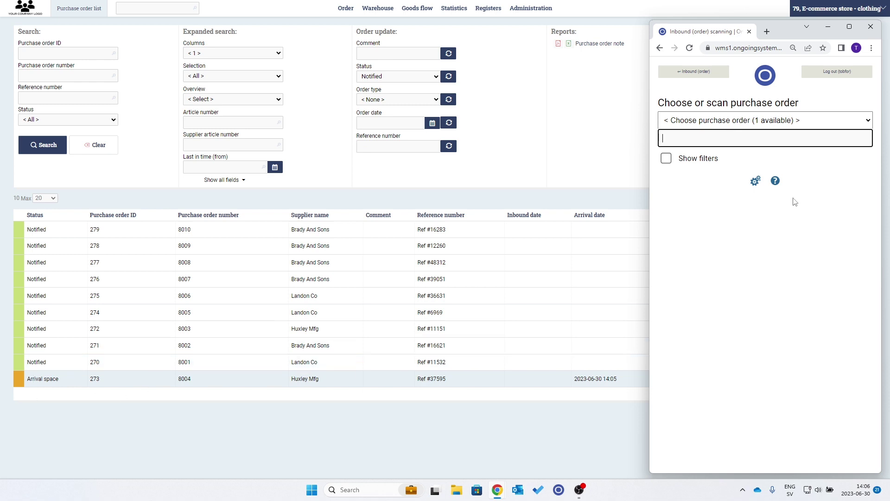
pyautogui.click(816, 126)
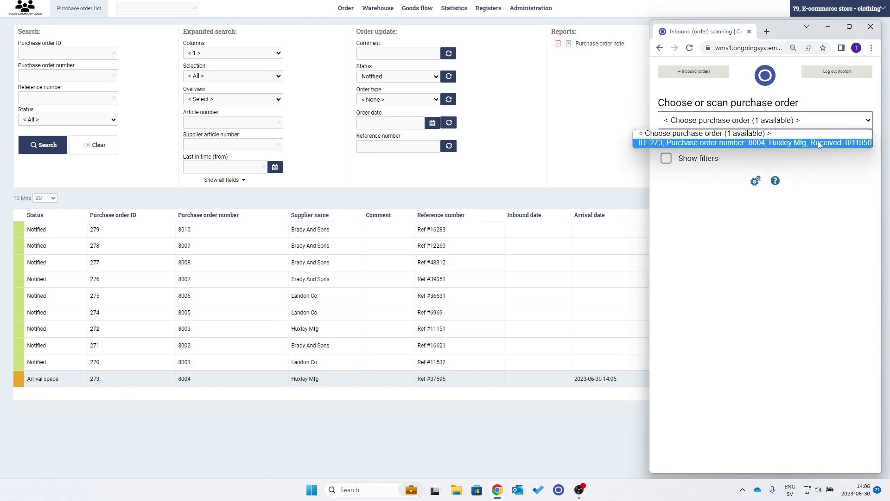
# Step: Select purchase order 273 and receive 6300 TS-RED-M T-shirts into location HC111
pyautogui.click(817, 142)
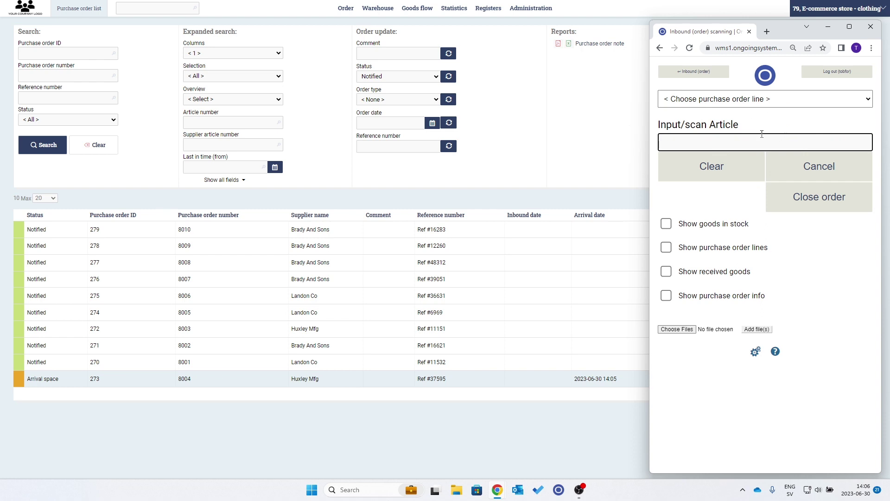
pyautogui.click(735, 101)
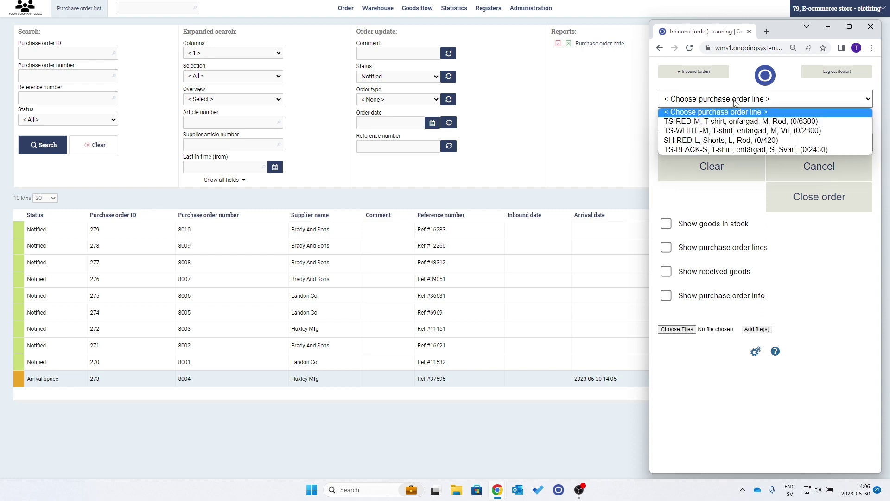
pyautogui.click(752, 122)
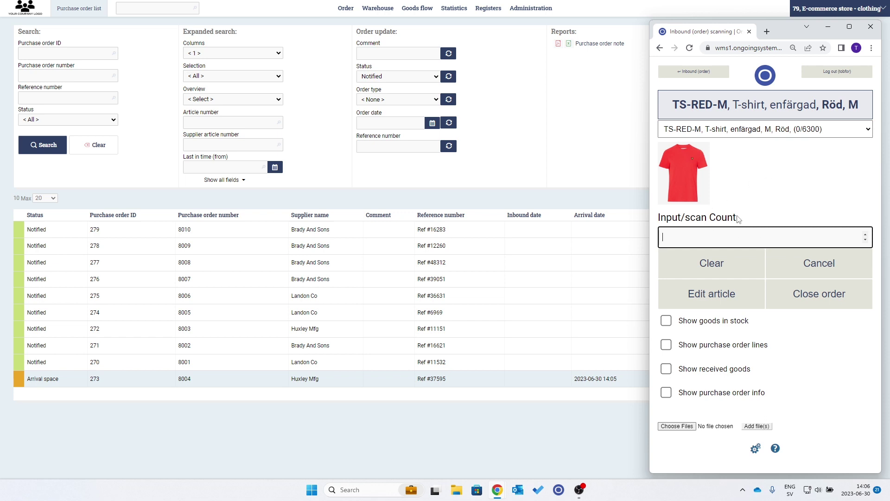
pyautogui.write('6300')
pyautogui.press('Return')
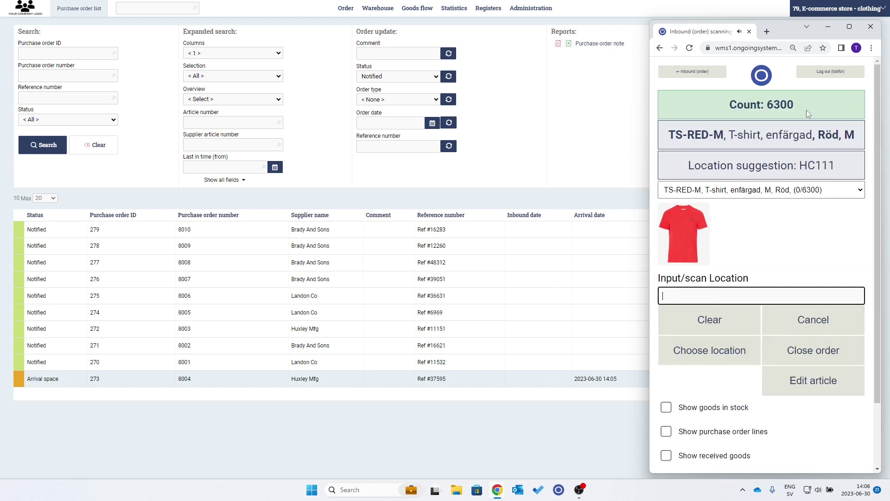
pyautogui.moveTo(842, 168); pyautogui.dragTo(801, 167)
pyautogui.hotkey('ctrl', 'c')
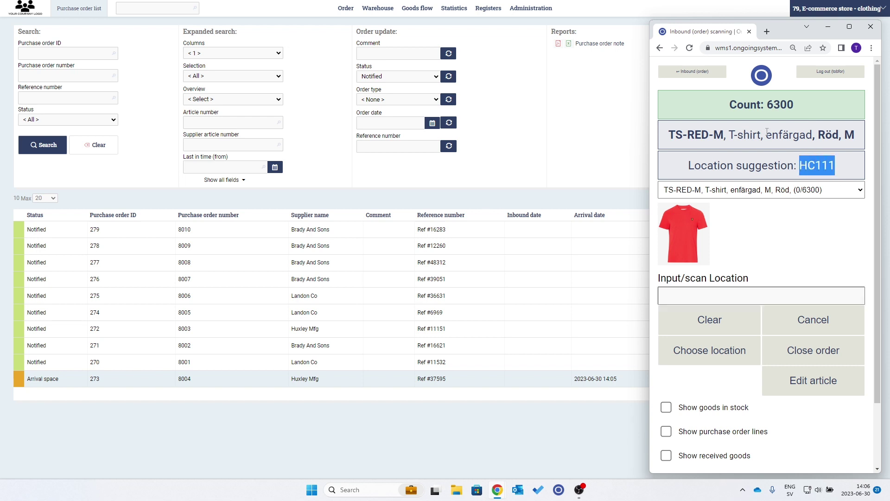
pyautogui.click(707, 290)
pyautogui.hotkey('ctrl', 'v')
pyautogui.press('Return')
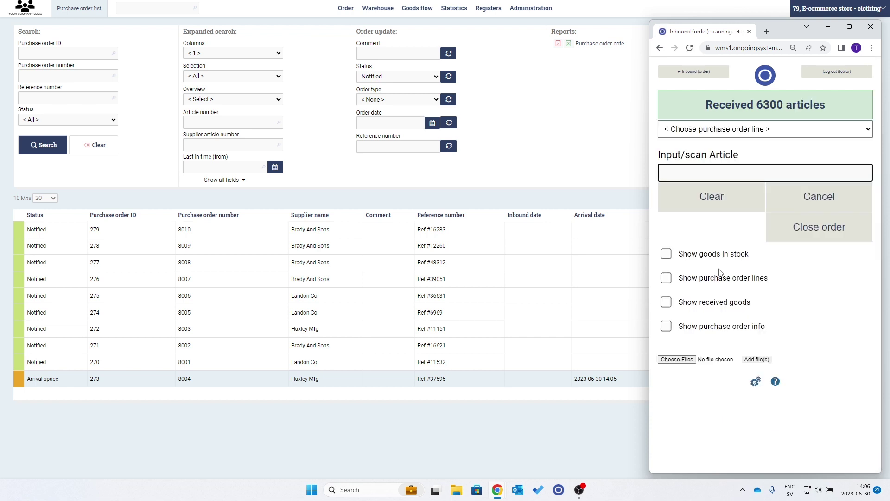
# Step: Receive 2800 TS-WHITE-M T-shirts into location HC291
pyautogui.click(732, 136)
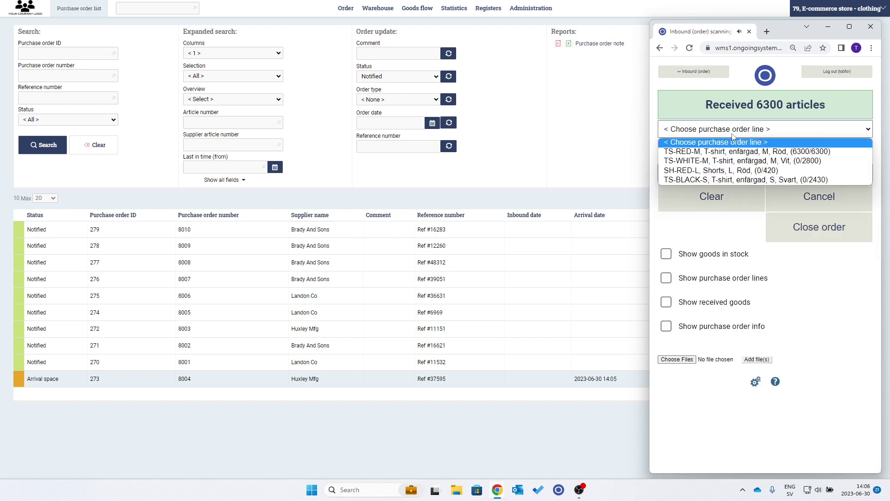
pyautogui.click(743, 162)
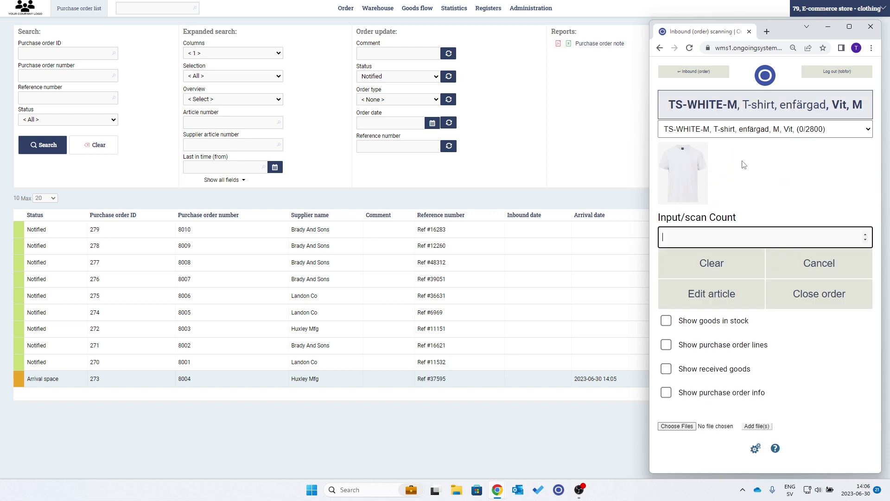
pyautogui.write('2800')
pyautogui.press('Return')
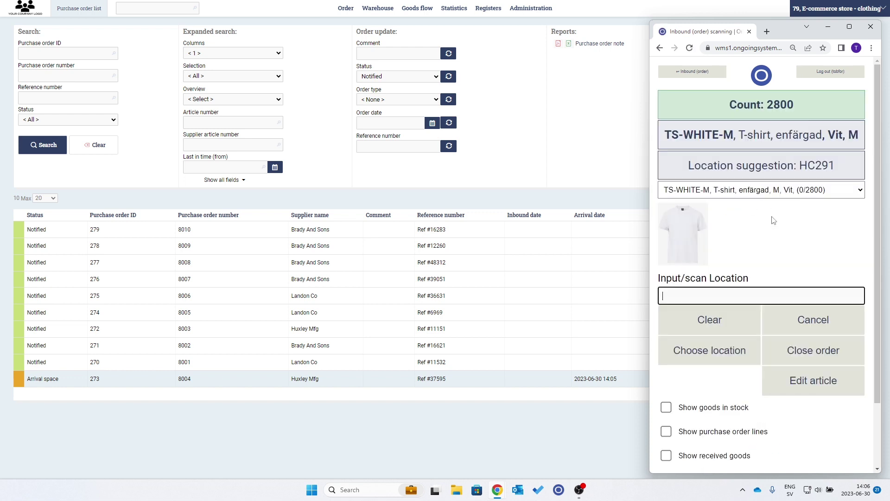
pyautogui.moveTo(847, 170); pyautogui.dragTo(801, 167)
pyautogui.hotkey('ctrl', 'c')
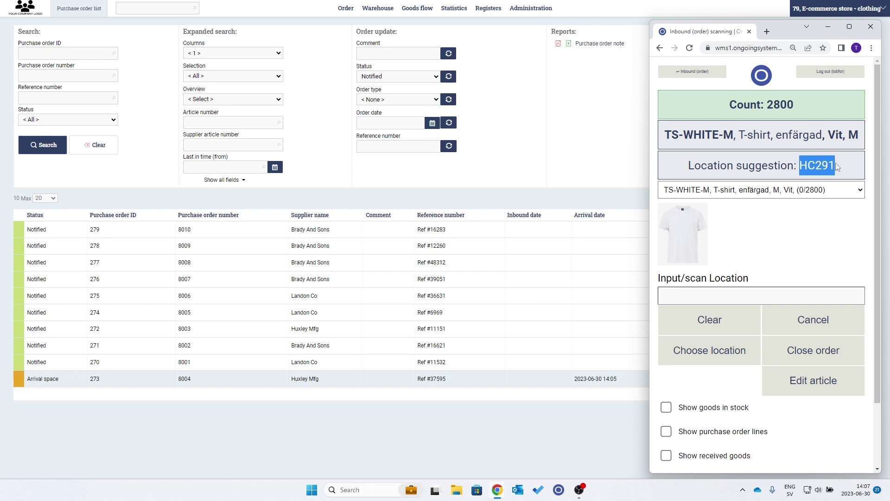
pyautogui.click(700, 291)
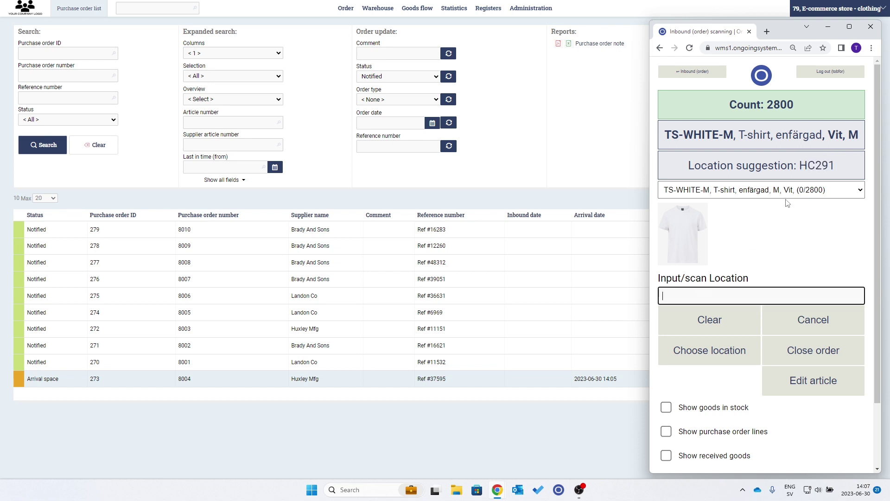
pyautogui.hotkey('ctrl', 'v')
pyautogui.press('Return')
# Step: Receive 420 SH-RED-L shorts into location HB481
pyautogui.click(772, 132)
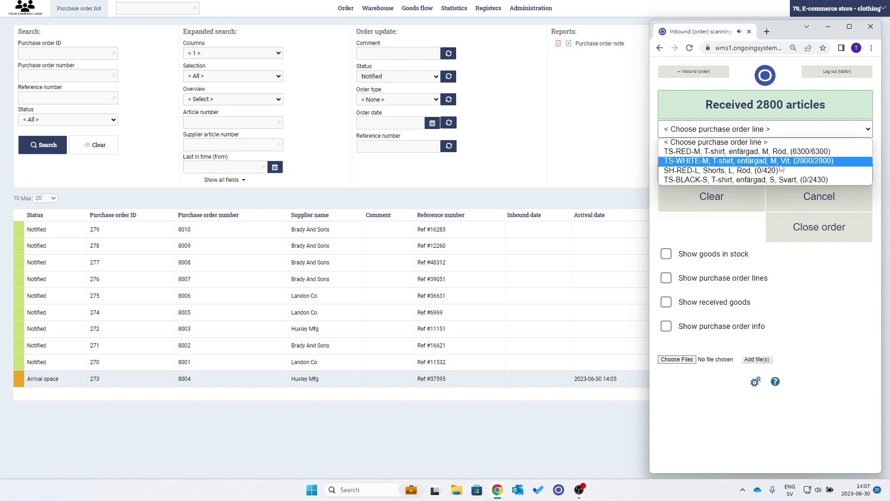
pyautogui.click(804, 170)
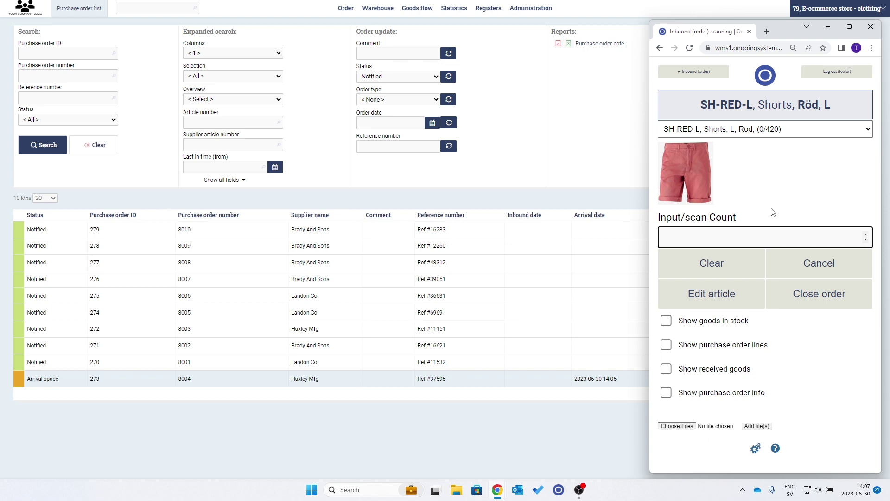
pyautogui.write('420')
pyautogui.press('Return')
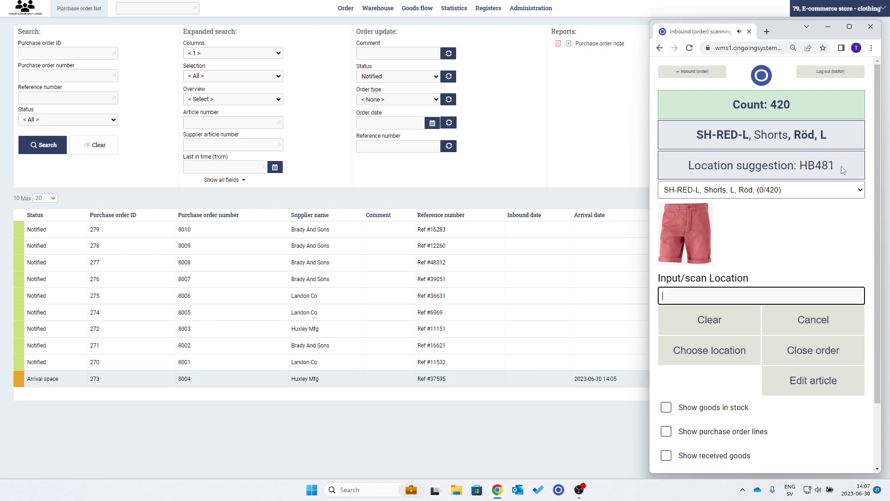
pyautogui.moveTo(841, 166); pyautogui.dragTo(808, 165)
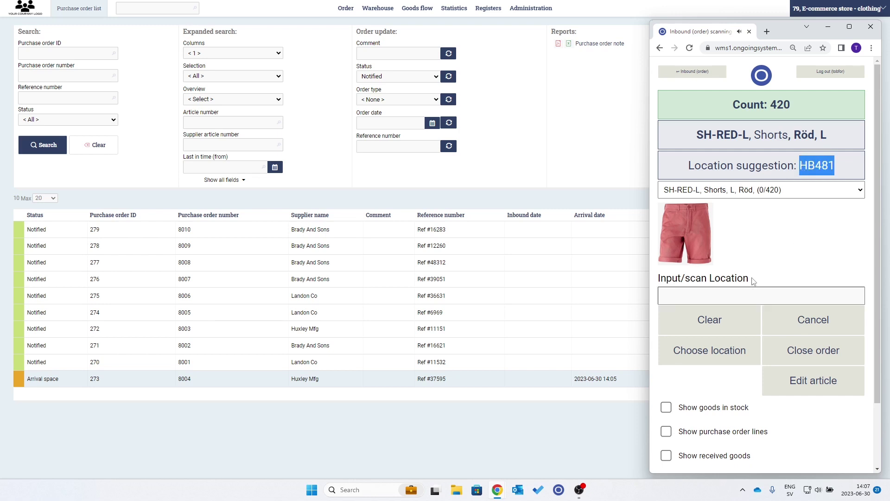
pyautogui.click(751, 291)
pyautogui.write('HB481')
pyautogui.press('Return')
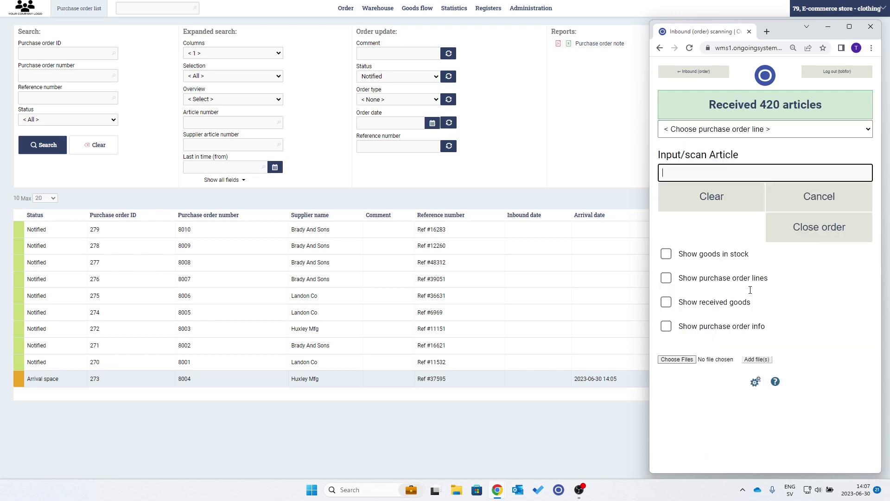
# Step: Receive 2430 TS-BLACK-S T-shirts into HA061 and check that all order lines are fully received
pyautogui.click(737, 130)
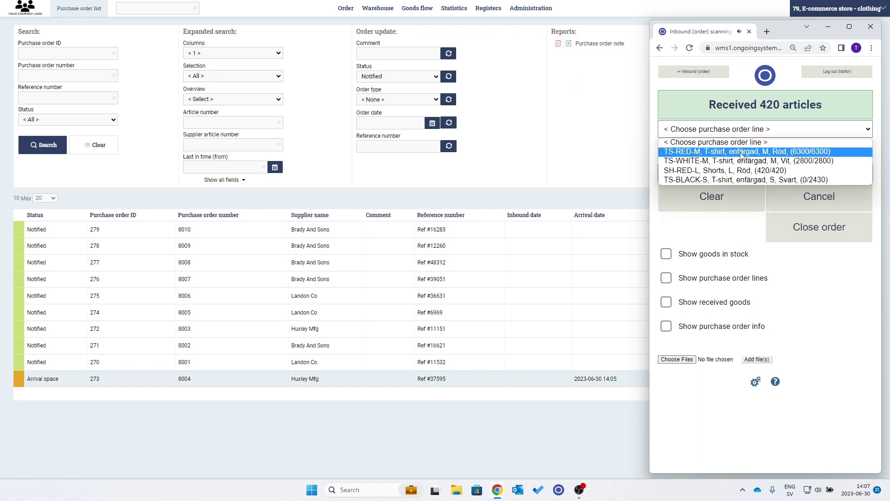
pyautogui.click(742, 179)
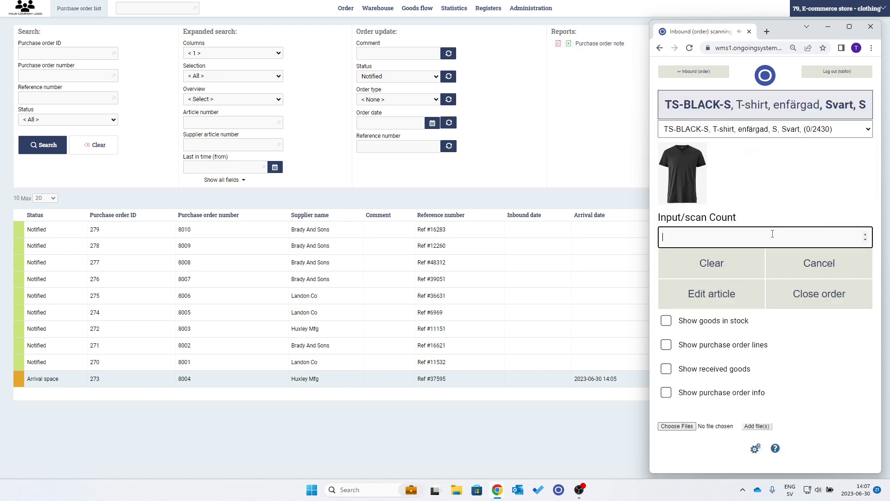
pyautogui.write('2430')
pyautogui.press('Return')
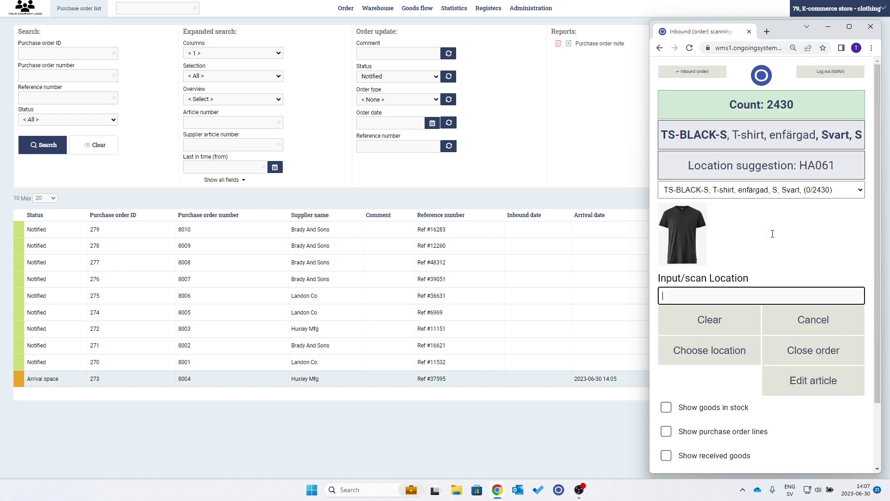
pyautogui.moveTo(835, 166); pyautogui.dragTo(803, 168)
pyautogui.hotkey('ctrl', 'c')
pyautogui.click(753, 295)
pyautogui.hotkey('ctrl', 'v')
pyautogui.press('Return')
pyautogui.click(767, 135)
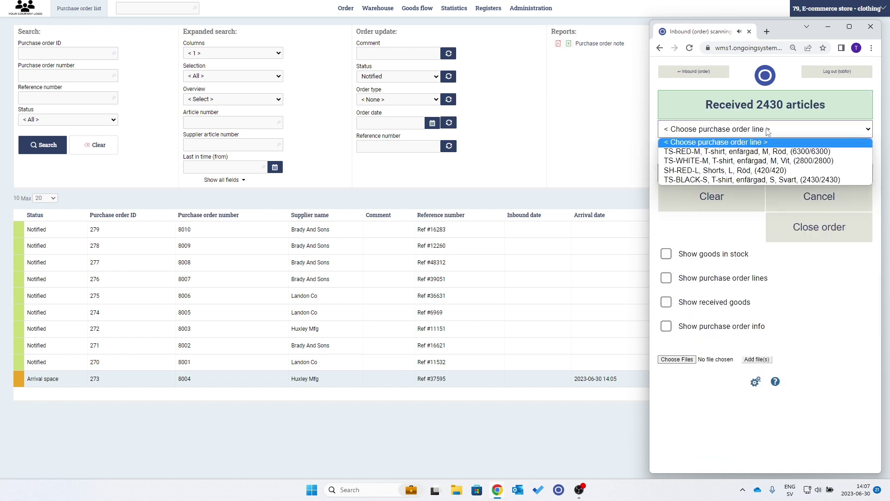
pyautogui.click(767, 136)
# Step: Review the received goods list, then close purchase order 8004
pyautogui.click(666, 301)
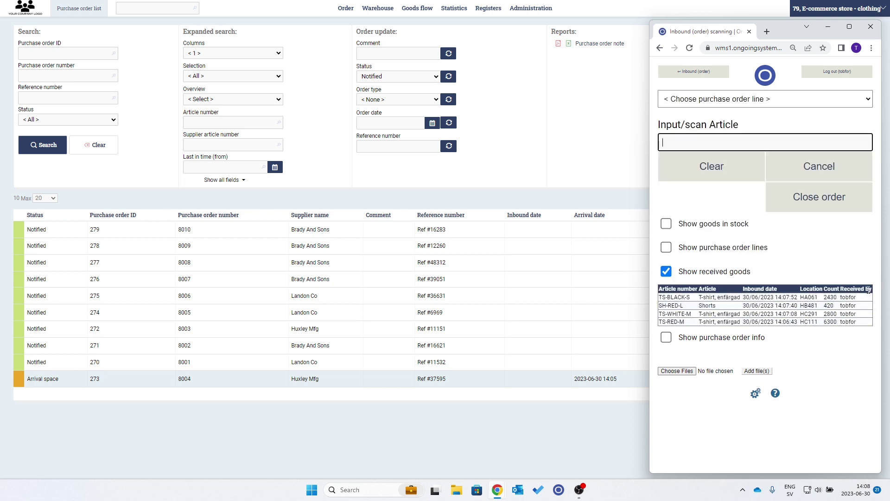
pyautogui.click(666, 271)
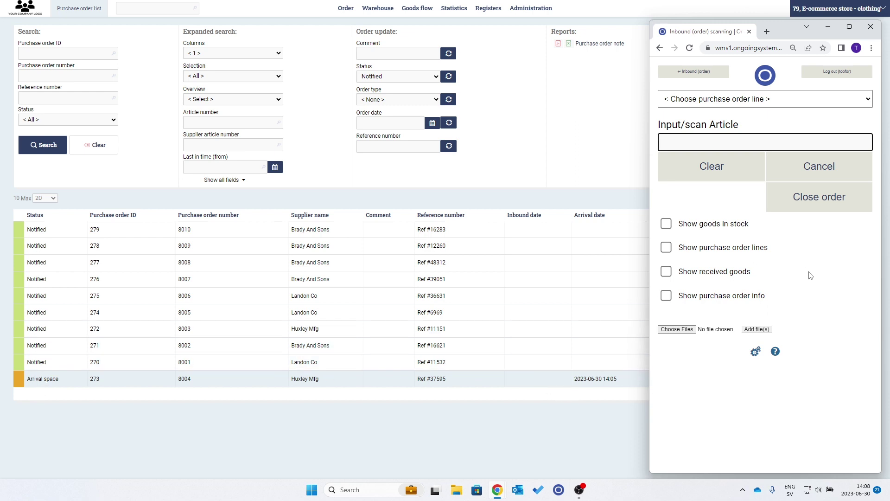
pyautogui.click(841, 205)
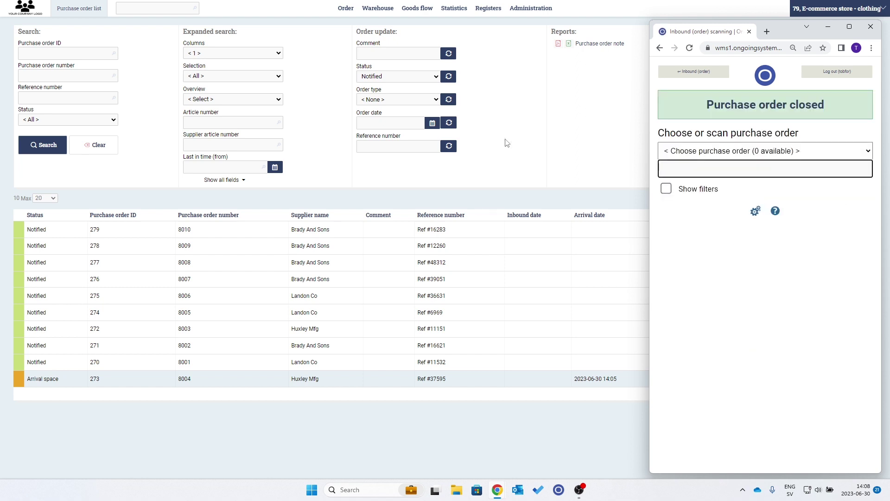
# Step: Check purchase order 273's lines show Received with 11950 units, mark it, and open its purchase order note
pyautogui.click(539, 203)
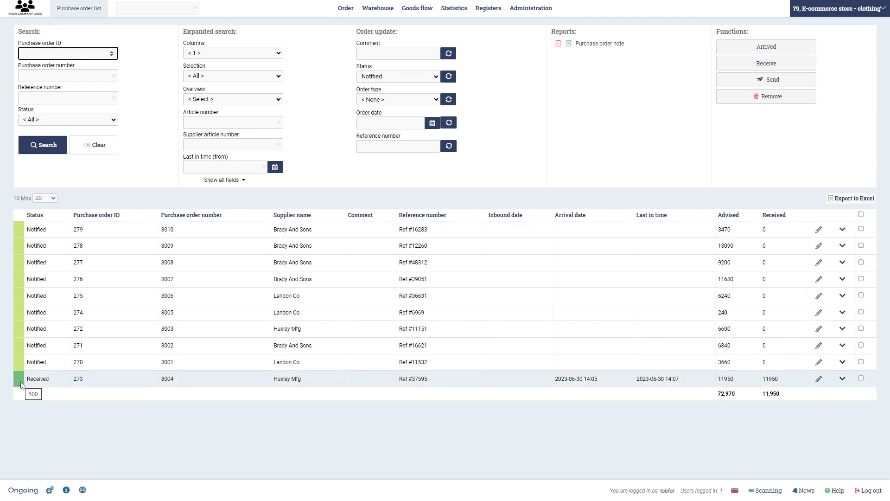
pyautogui.click(842, 378)
pyautogui.scroll(-6, 656, 388)
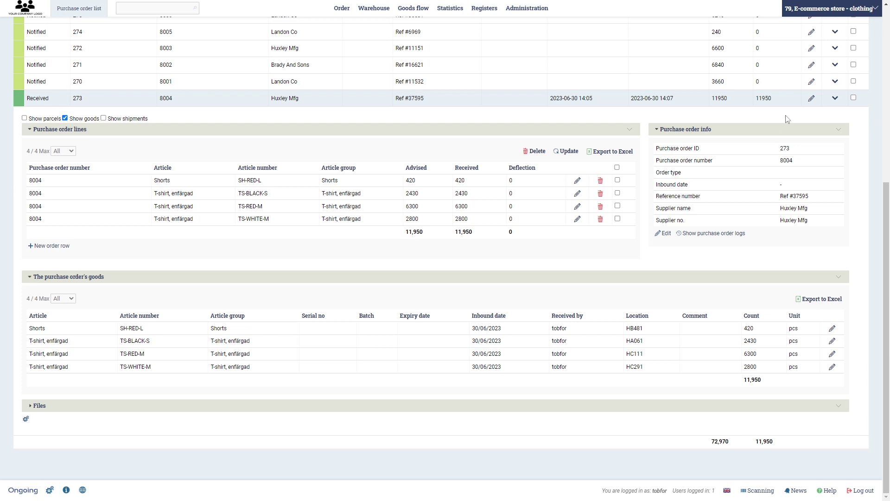
pyautogui.click(835, 98)
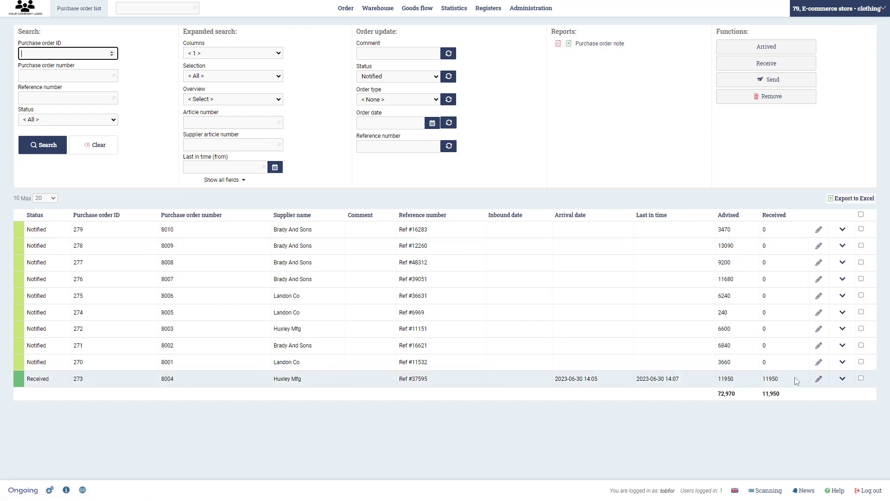
pyautogui.click(861, 378)
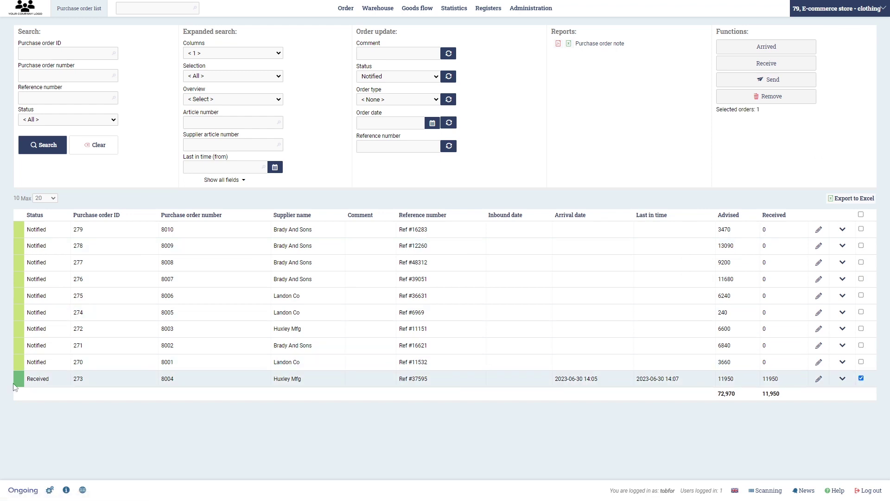
pyautogui.click(608, 47)
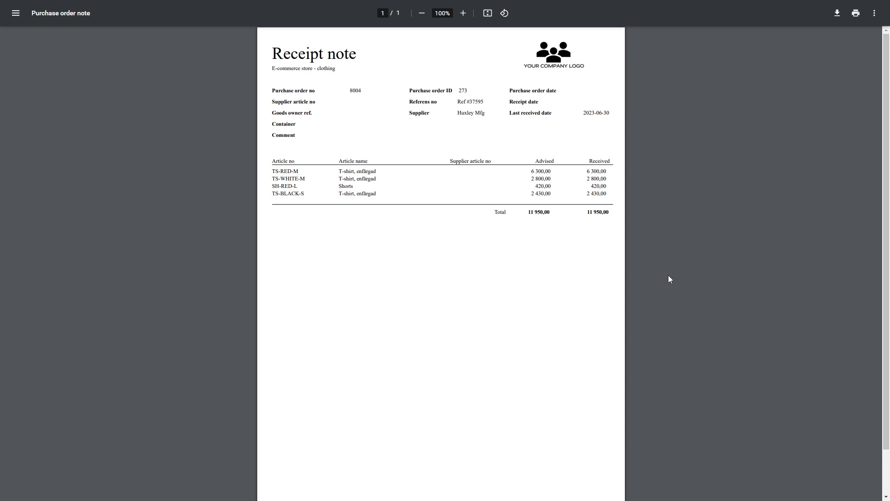
# Step: Close the receipt note and unmark purchase order 273 in the purchase order list
pyautogui.hotkey('ctrl', 'w')
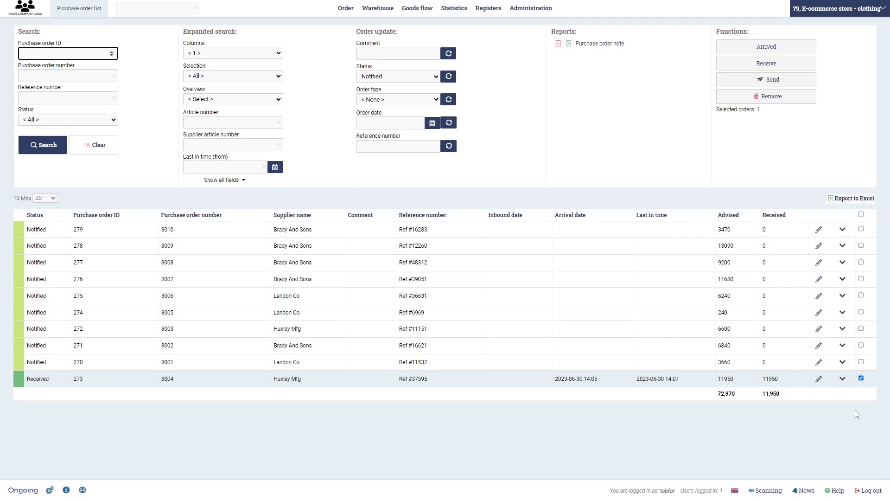
pyautogui.click(860, 378)
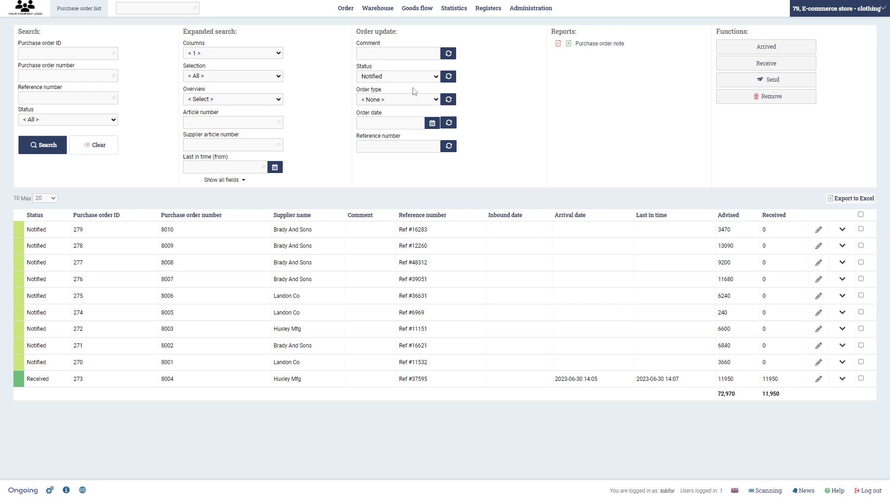
pyautogui.moveTo(384, 12)
pyautogui.moveTo(346, 10)
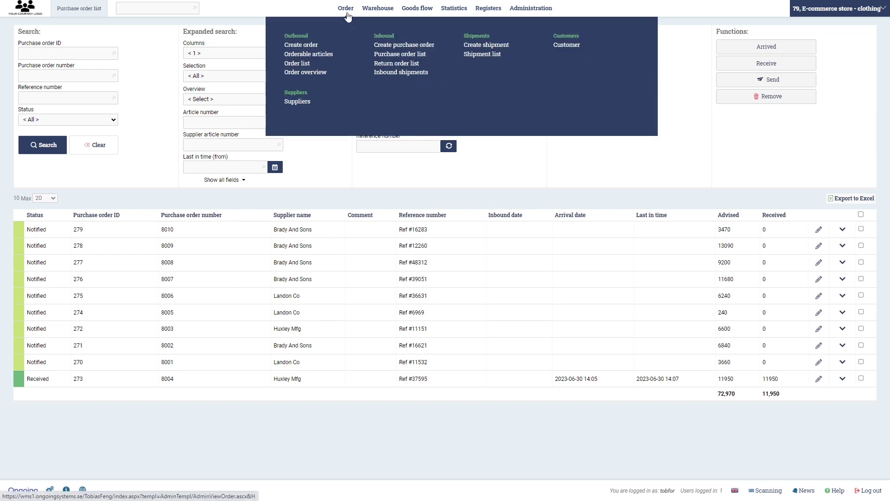
# Step: Select all 20 orders in the Order list and allocate them, then clear the selection and check the Status options
pyautogui.click(320, 63)
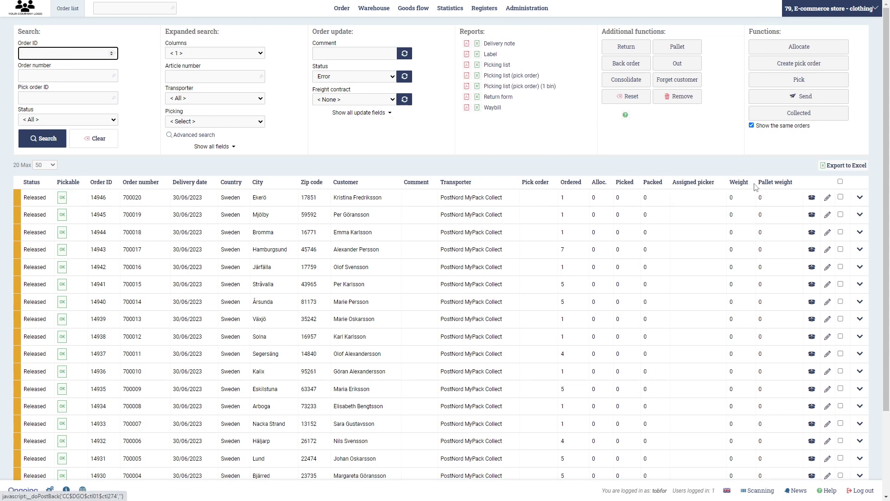
pyautogui.click(841, 182)
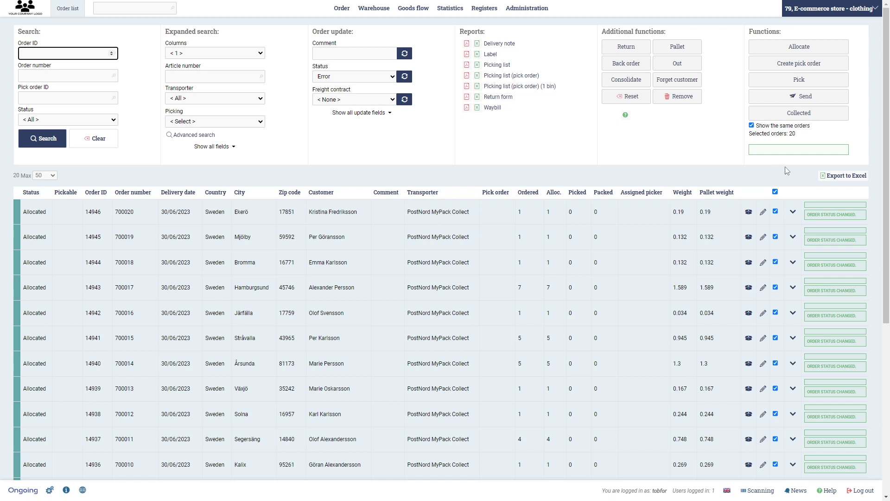
pyautogui.click(776, 192)
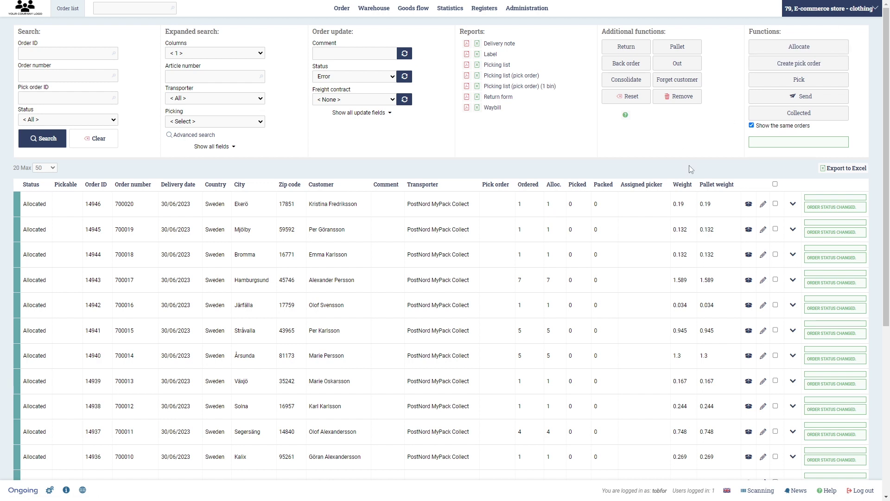
pyautogui.click(364, 77)
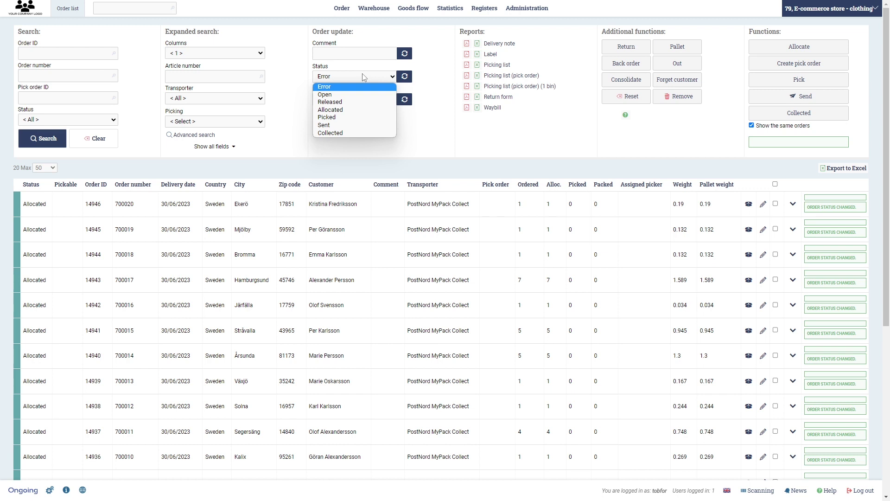
pyautogui.click(364, 75)
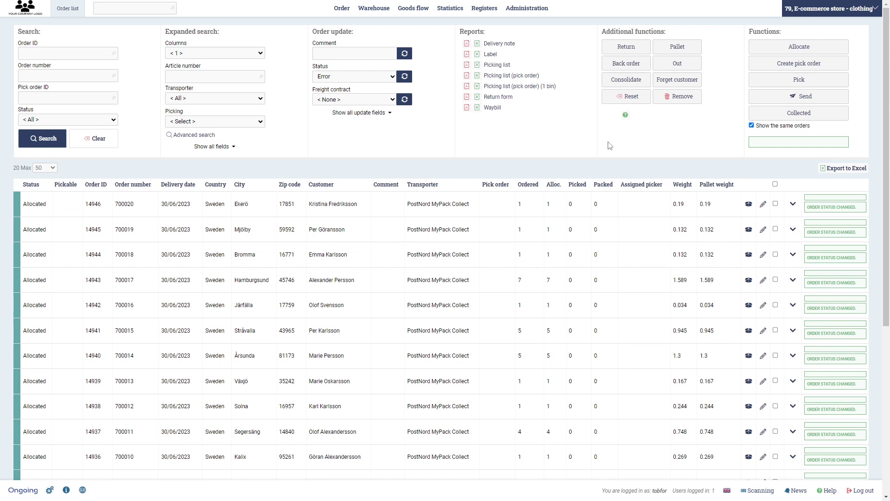
# Step: Start single-order pick scanning for order 700001 in the scanning app
pyautogui.hotkey('alt', 'Tab')
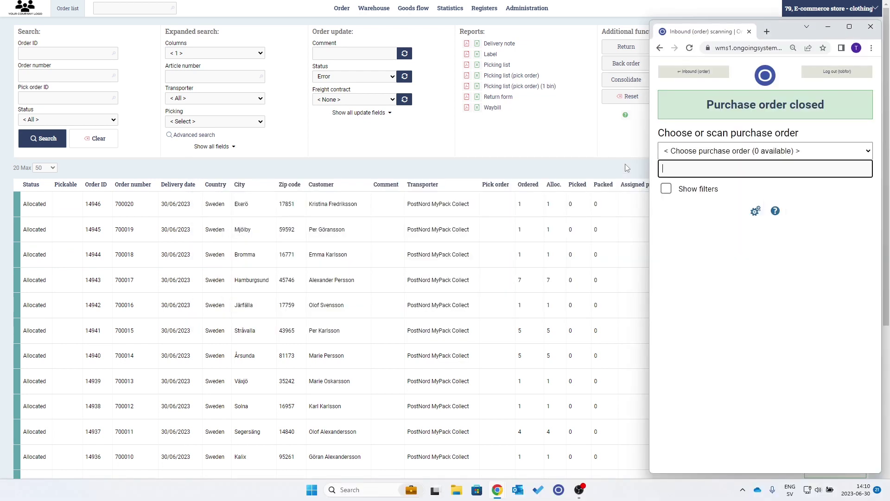
pyautogui.click(689, 72)
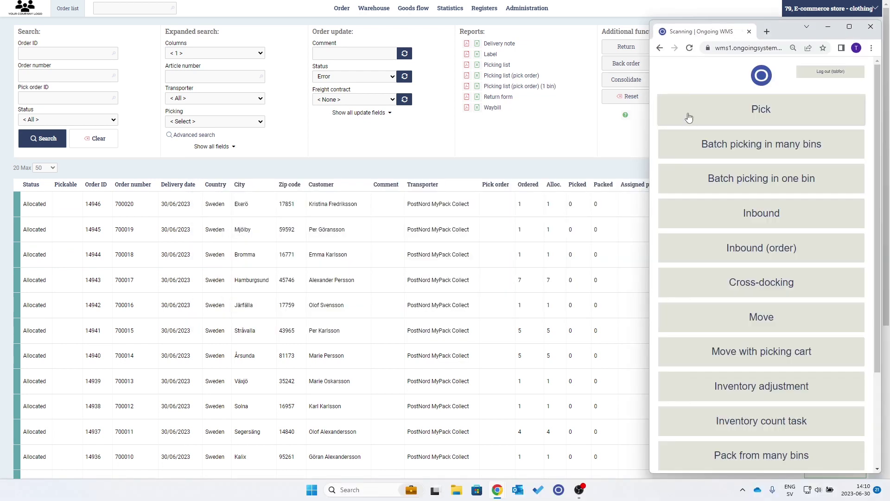
pyautogui.click(821, 116)
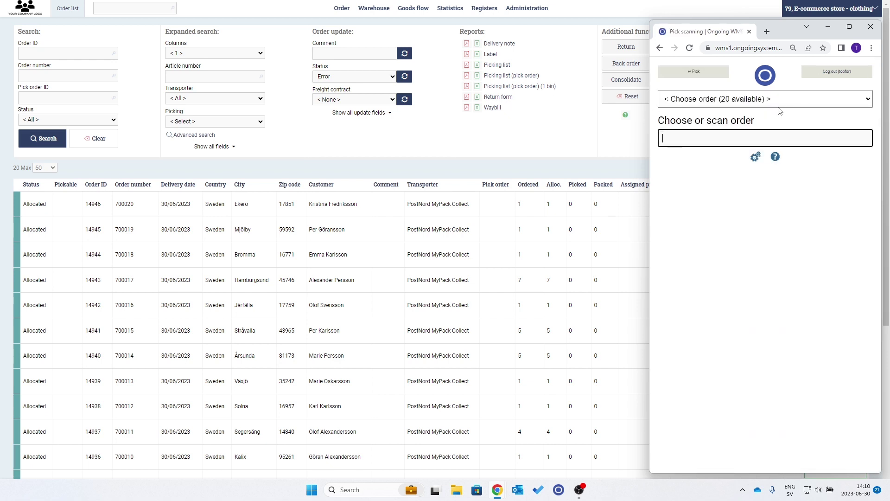
pyautogui.click(779, 100)
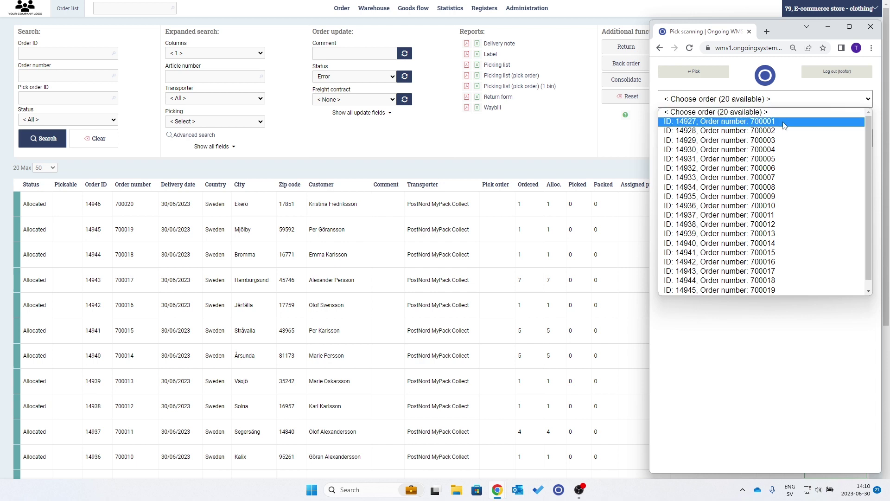
pyautogui.click(783, 122)
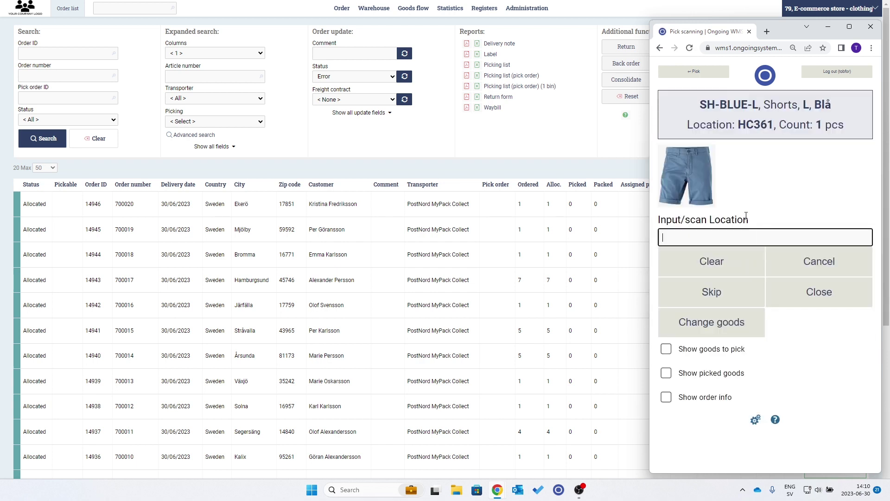
# Step: Confirm location HC361 and article SH-BLUE-L with a picked count of 1
pyautogui.moveTo(773, 124); pyautogui.dragTo(740, 132)
pyautogui.hotkey('ctrl', 'c')
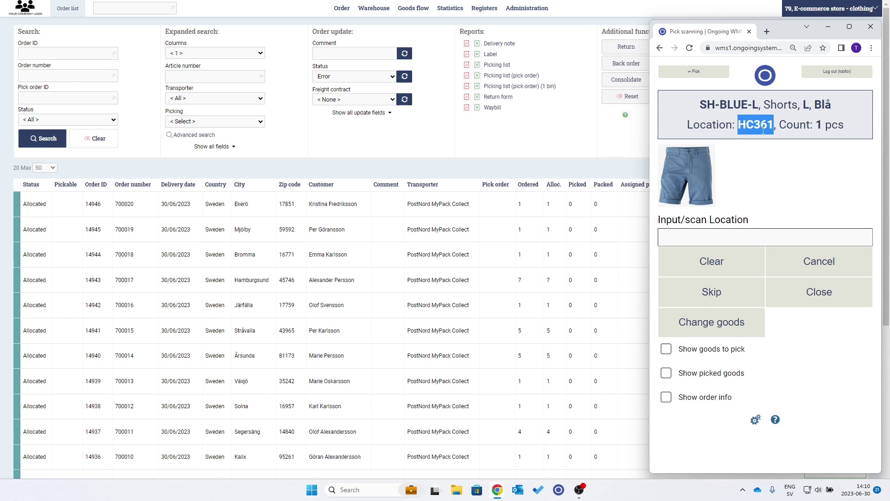
pyautogui.click(777, 231)
pyautogui.hotkey('ctrl', 'v')
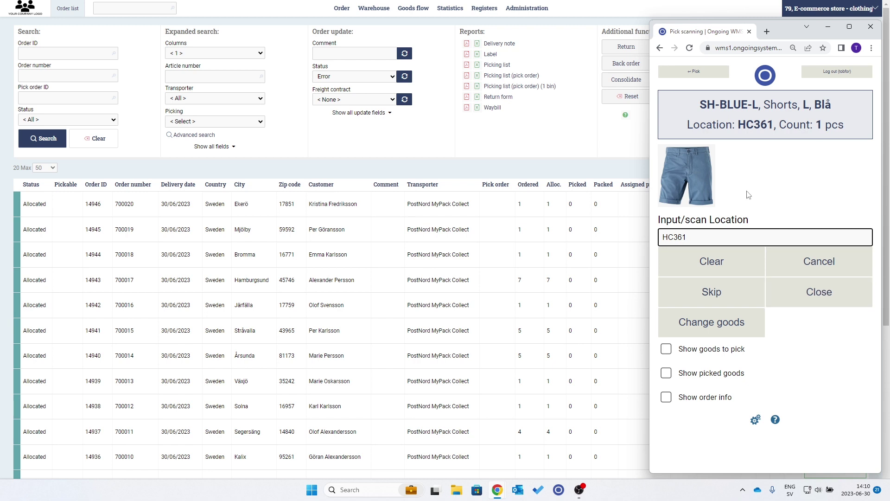
pyautogui.press('Return')
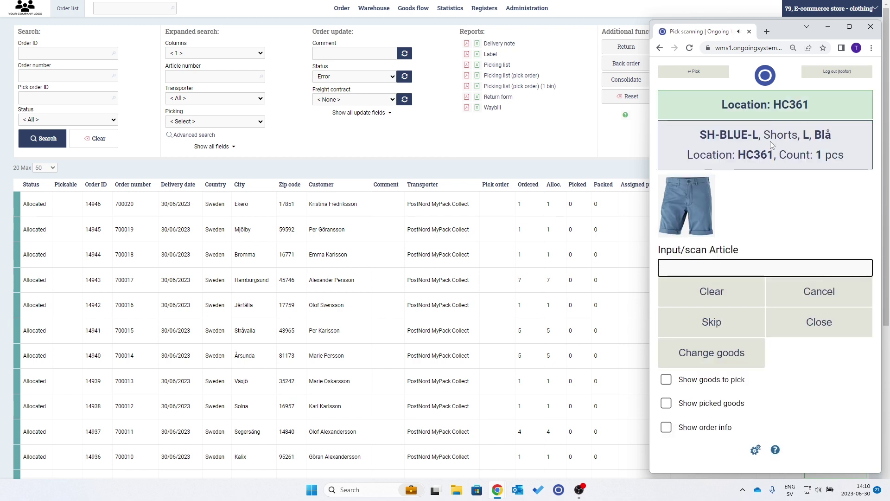
pyautogui.moveTo(759, 136); pyautogui.dragTo(700, 141)
pyautogui.hotkey('ctrl', 'c')
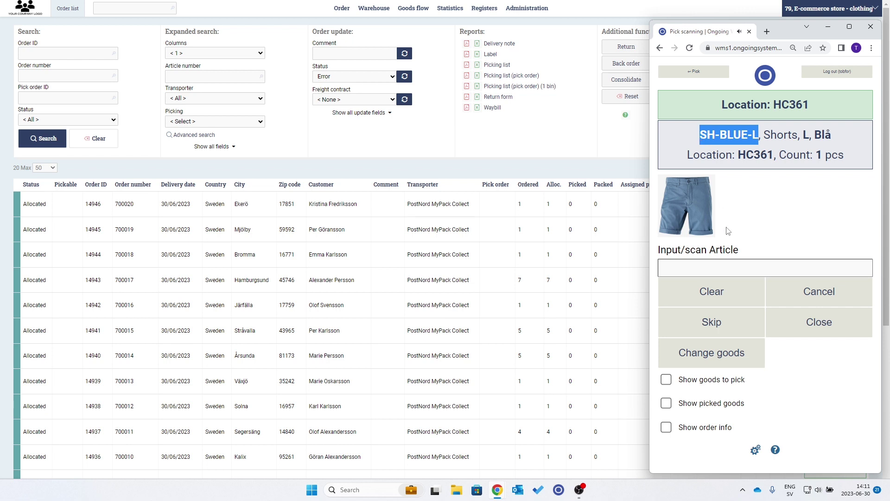
pyautogui.click(724, 272)
pyautogui.hotkey('ctrl', 'v')
pyautogui.press('Return')
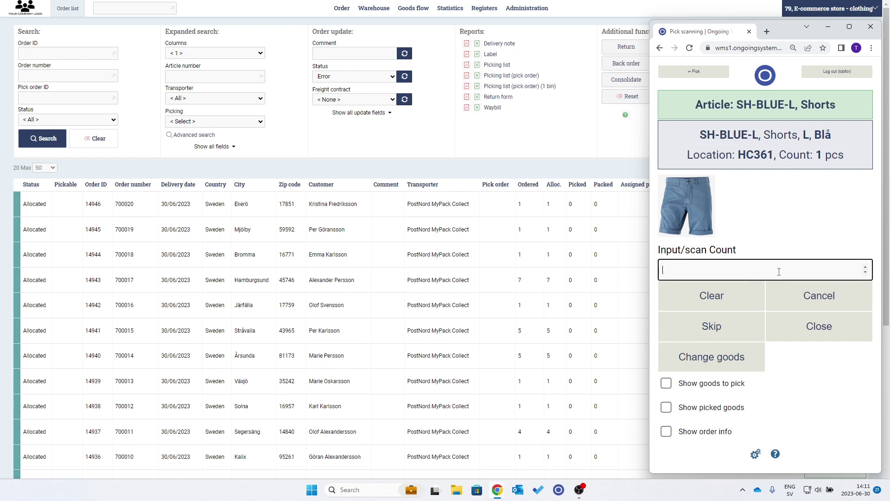
pyautogui.write('1')
pyautogui.press('Return')
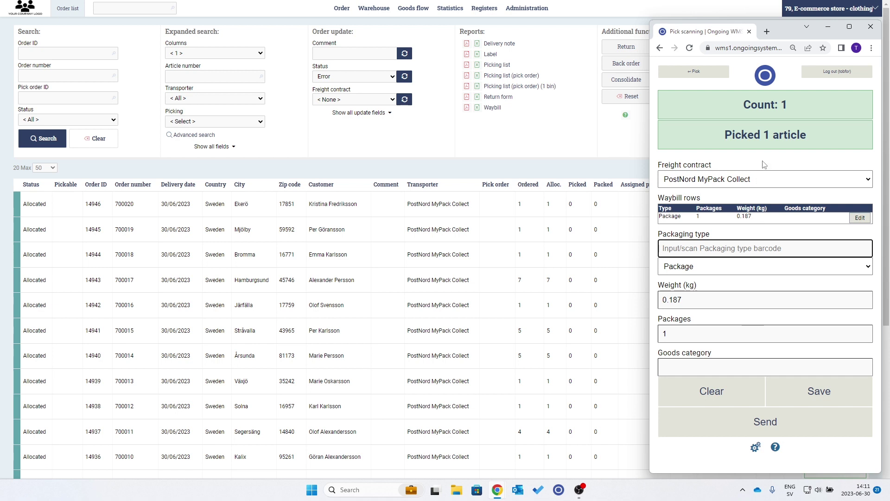
# Step: Send order 700001 using PostNord MyPack Collect as the freight contract
pyautogui.click(740, 181)
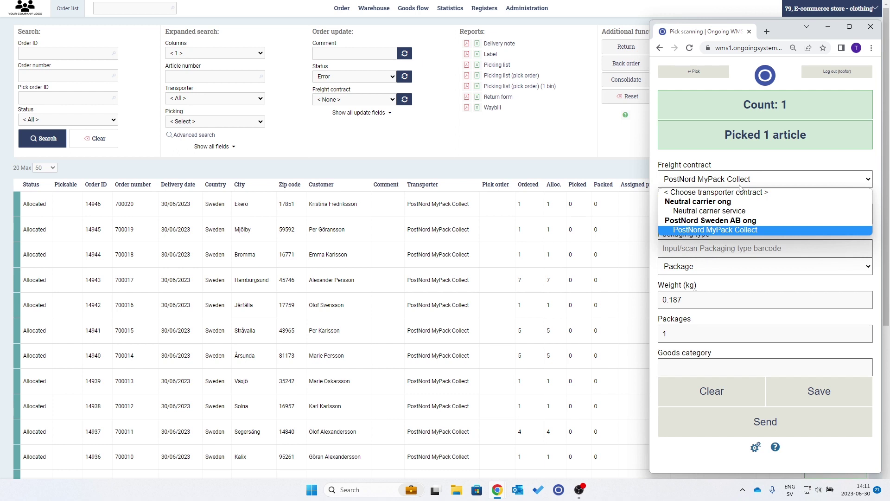
pyautogui.click(739, 186)
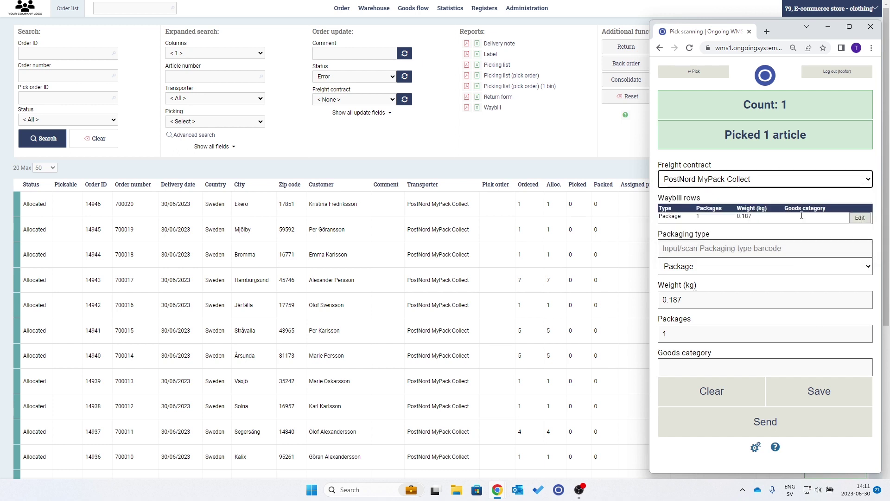
pyautogui.click(779, 427)
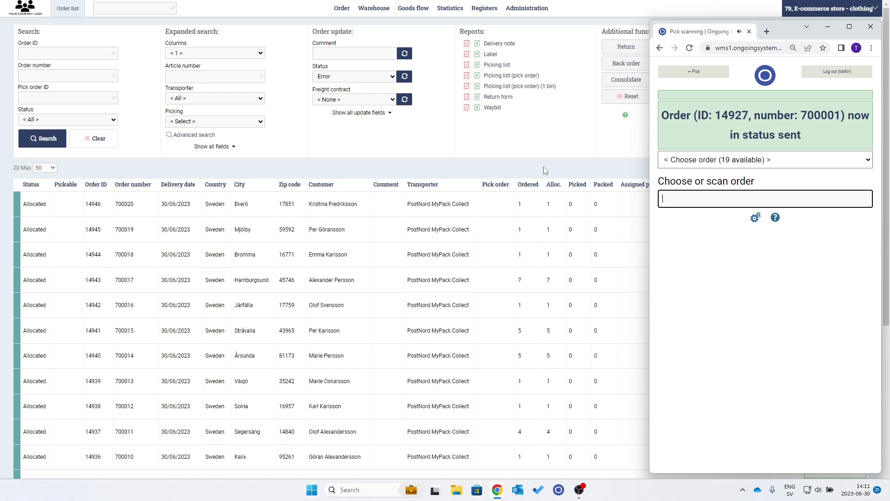
# Step: Expand sent order 700001 (ID 14927) to view its waybill rows, order lines and tracking number
pyautogui.hotkey('alt', 'Tab')
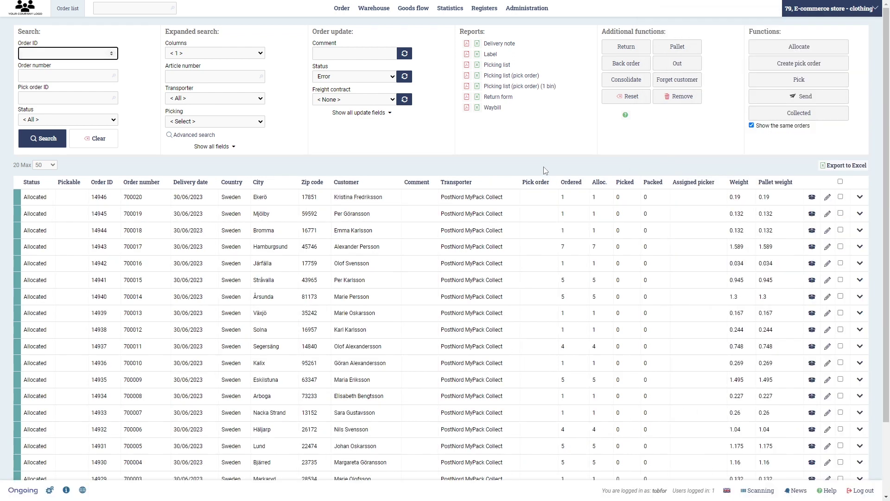
pyautogui.scroll(-2, 545, 170)
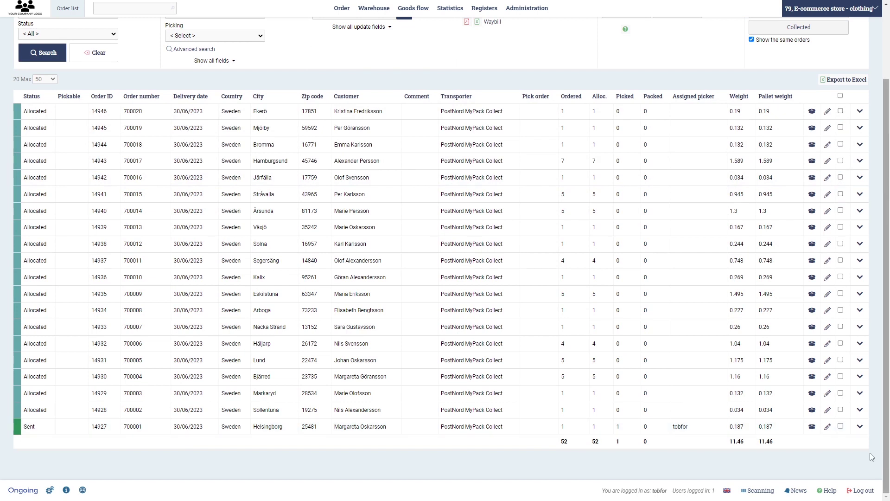
pyautogui.click(860, 426)
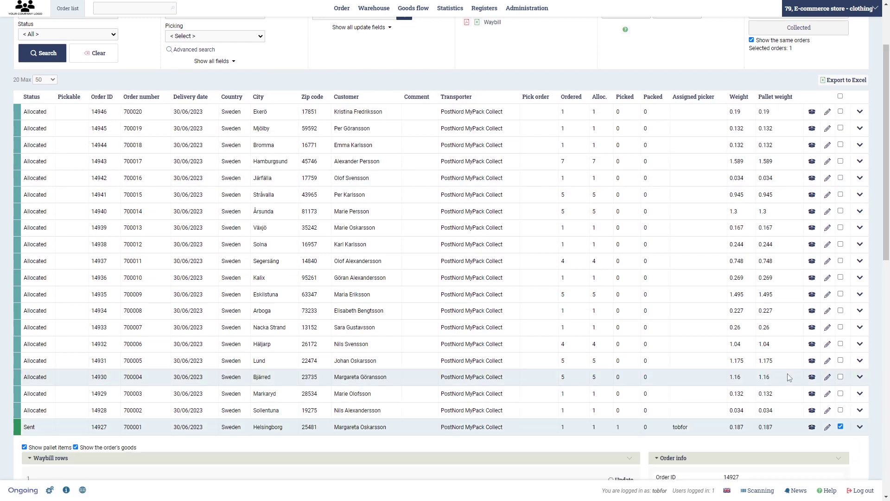
pyautogui.scroll(-4, 789, 377)
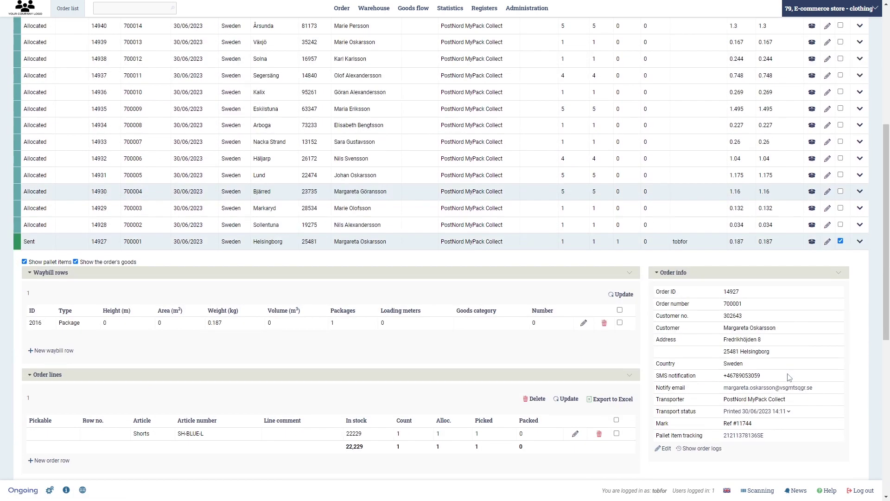
pyautogui.click(754, 438)
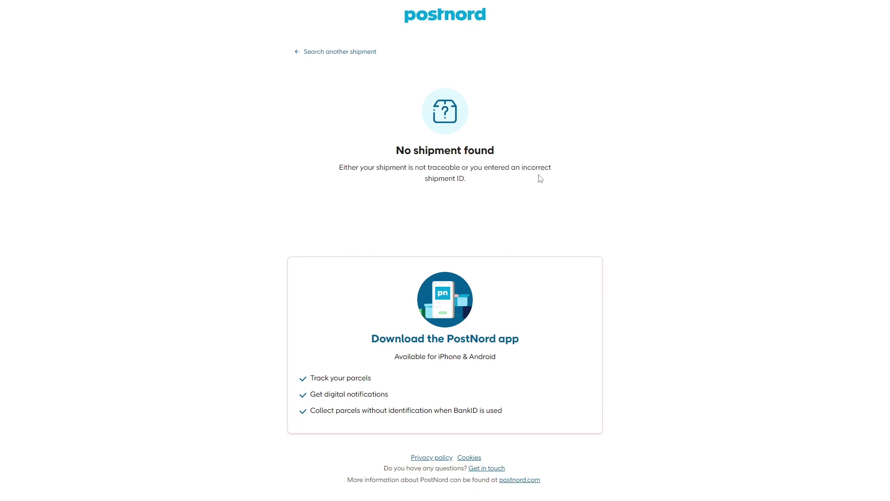
pyautogui.hotkey('ctrl', 'w')
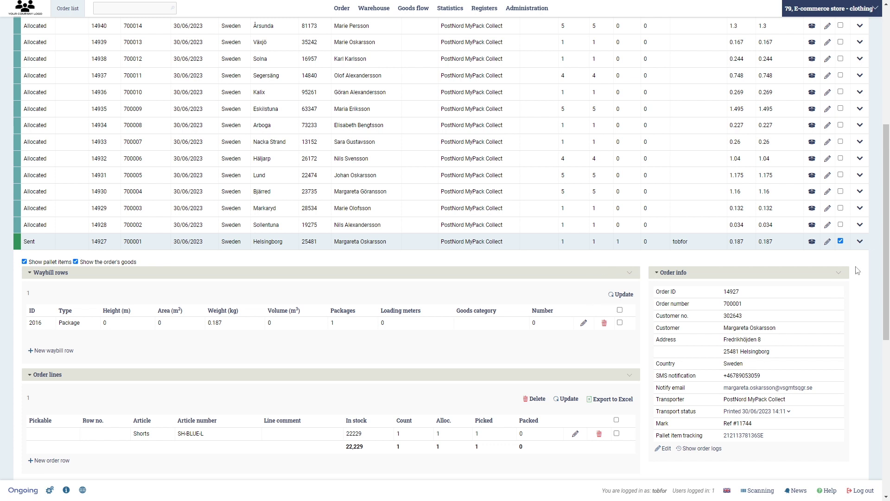
# Step: Collapse order 700001 and download its shipping label as a ZPL file via the Label report
pyautogui.scroll(-2, 692, 425)
pyautogui.click(860, 149)
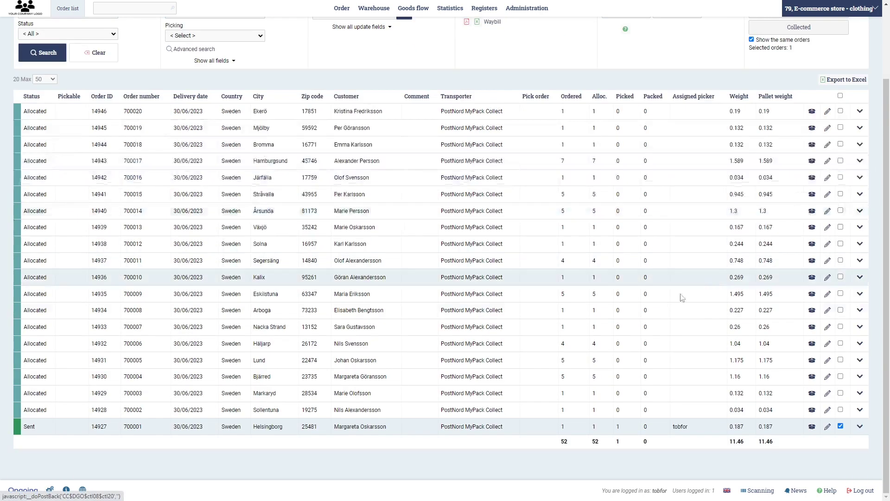
pyautogui.scroll(-2, 612, 408)
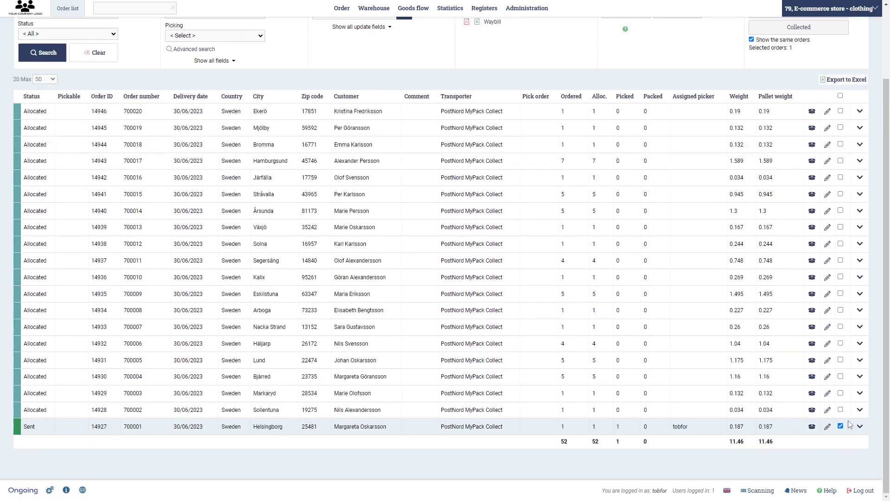
pyautogui.scroll(2, 610, 421)
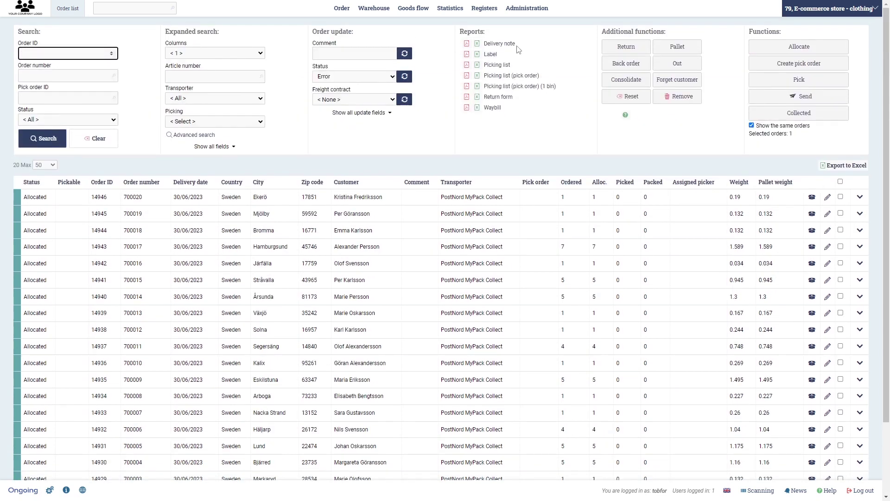
pyautogui.click(495, 55)
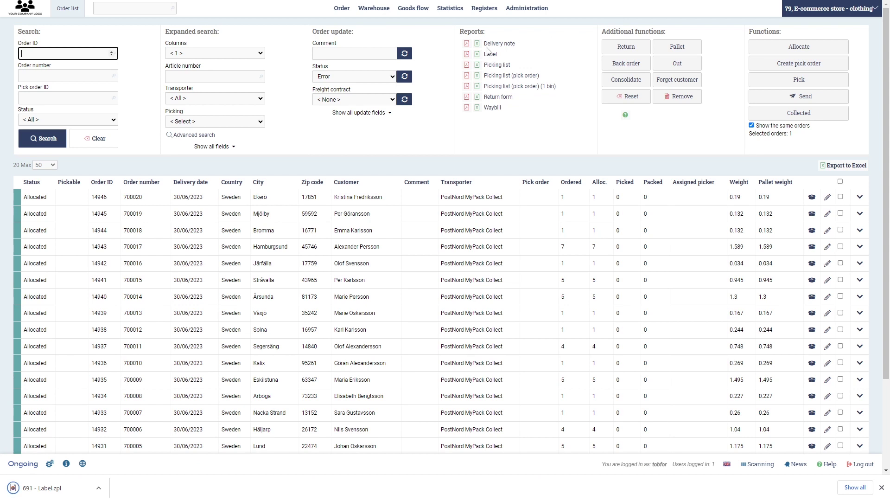
# Step: Re-expand order 700001 and download the label file listed under its Files
pyautogui.scroll(-3, 760, 334)
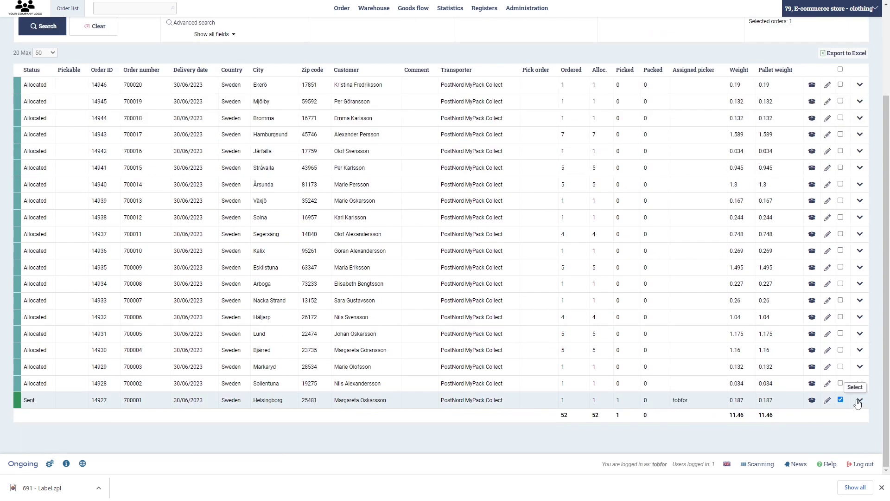
pyautogui.click(859, 404)
pyautogui.scroll(-10, 699, 324)
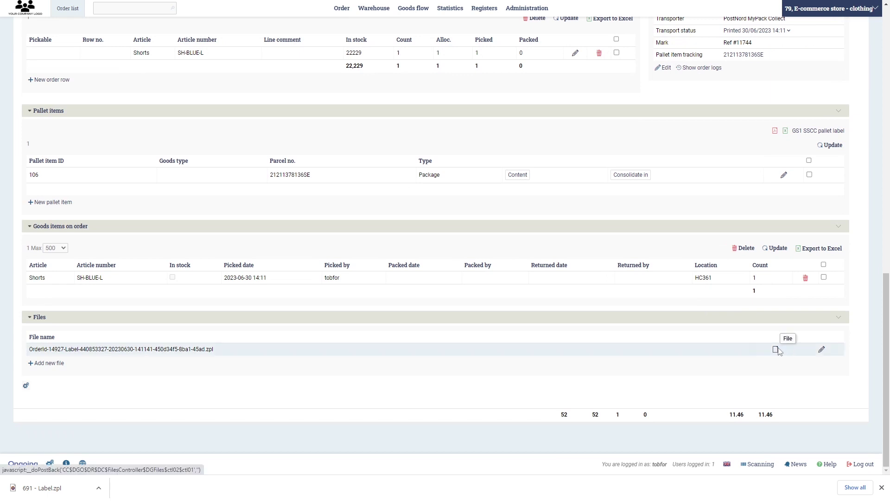
pyautogui.click(776, 349)
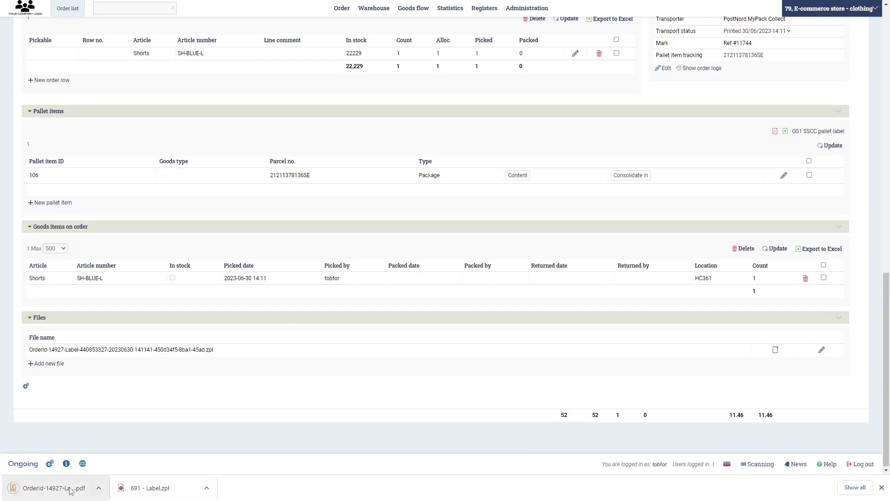
# Step: View order 700001's label PDF rotated upright, then return to the order list and collapse the order
pyautogui.click(84, 490)
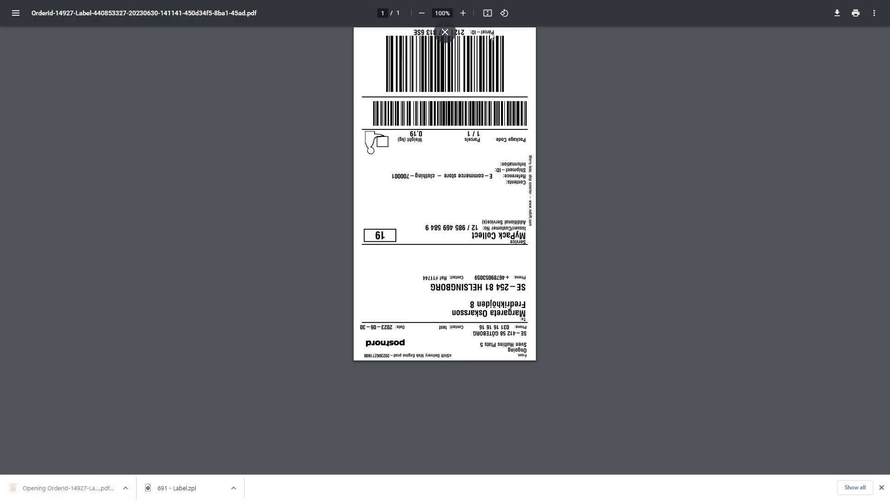
pyautogui.doubleClick(504, 13)
pyautogui.keyDown('ctrl'); pyautogui.scroll(2, 518, 191); pyautogui.keyUp('ctrl')
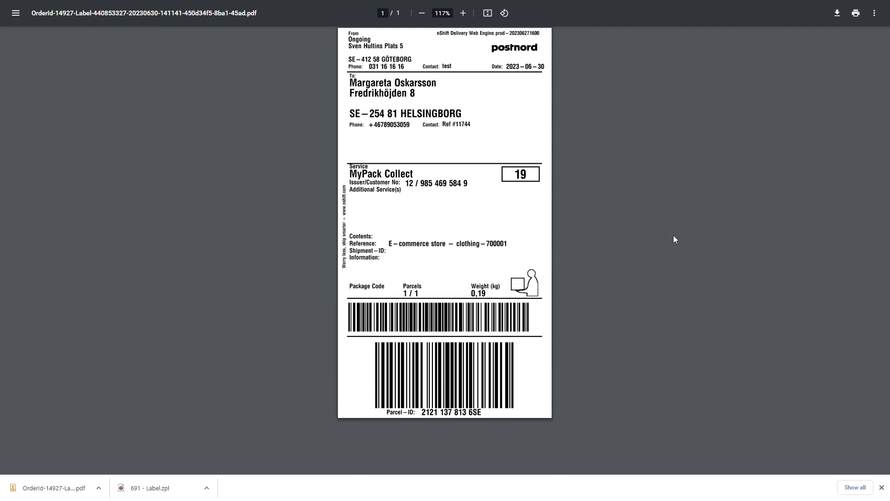
pyautogui.hotkey('ctrl', 'w')
pyautogui.click(860, 214)
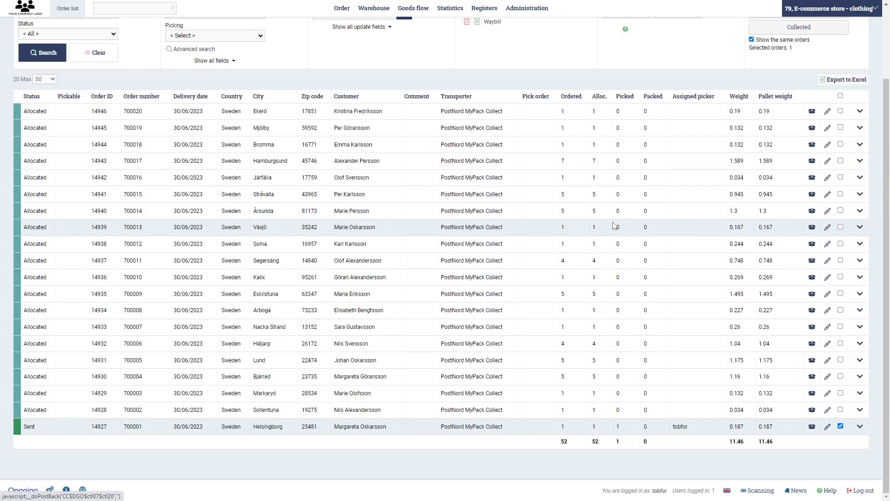
pyautogui.scroll(-1, 788, 381)
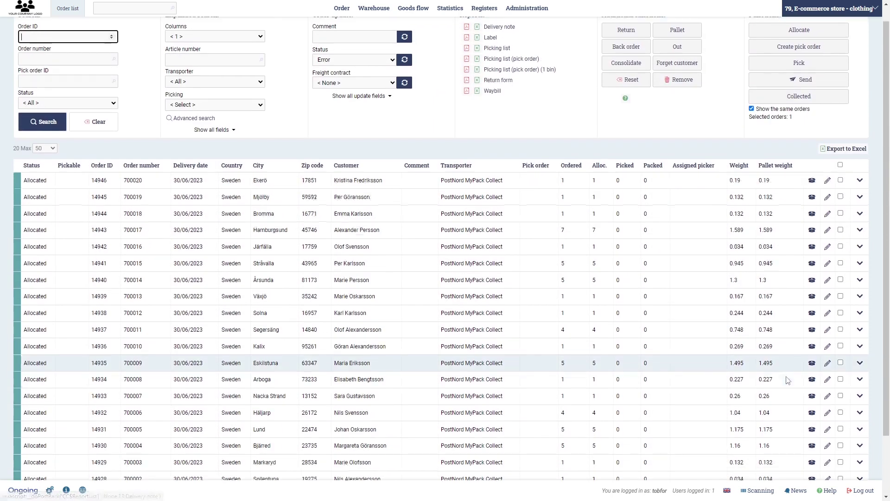
pyautogui.scroll(2, 491, 83)
pyautogui.click(499, 47)
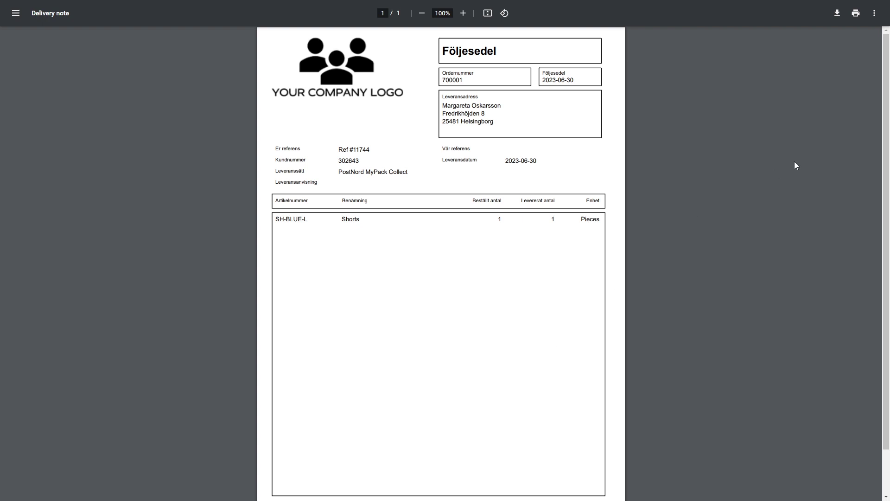
pyautogui.hotkey('ctrl', 'w')
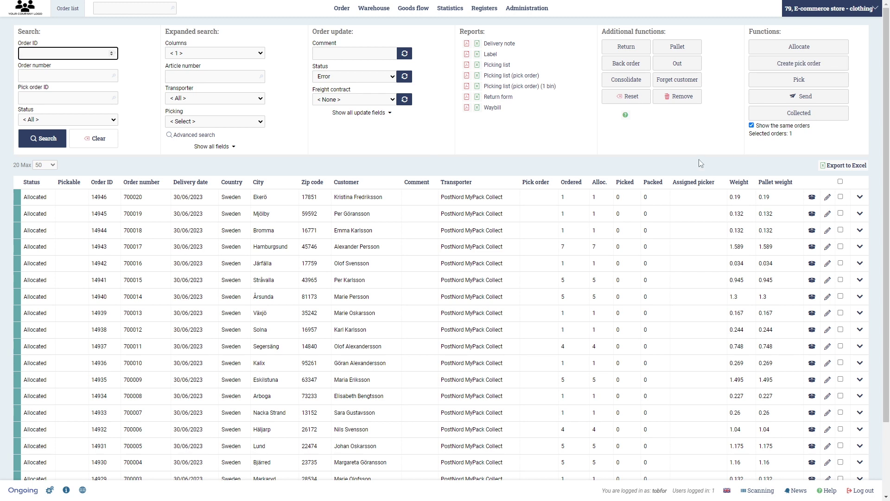
# Step: Deselect order 700001 and create pick order 52 from orders 700017 and 700015
pyautogui.scroll(-2, 732, 375)
pyautogui.click(841, 426)
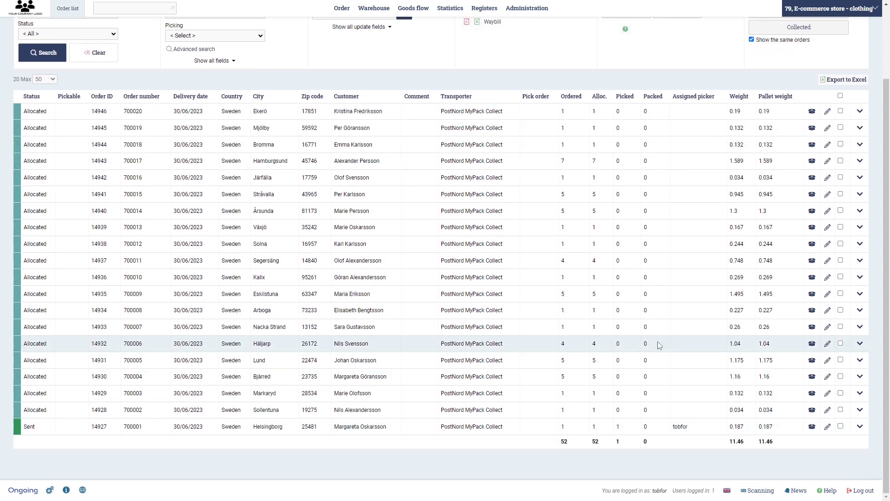
pyautogui.scroll(1, 664, 341)
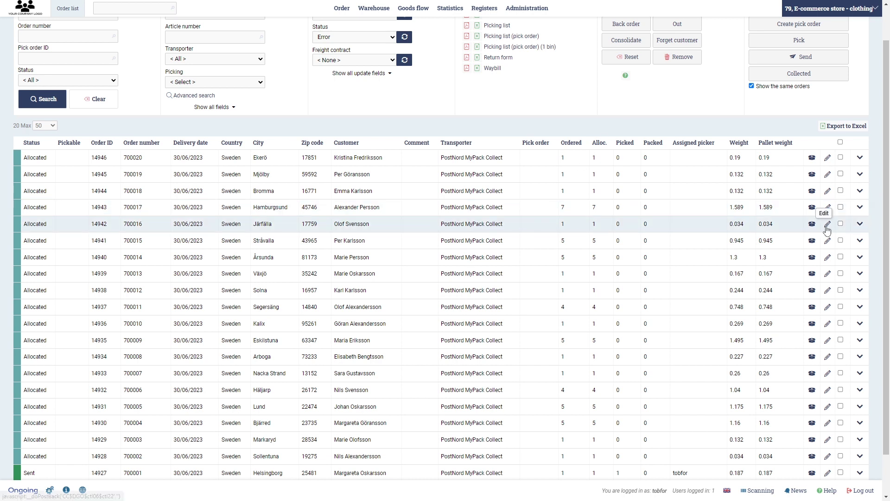
pyautogui.click(841, 208)
pyautogui.click(841, 241)
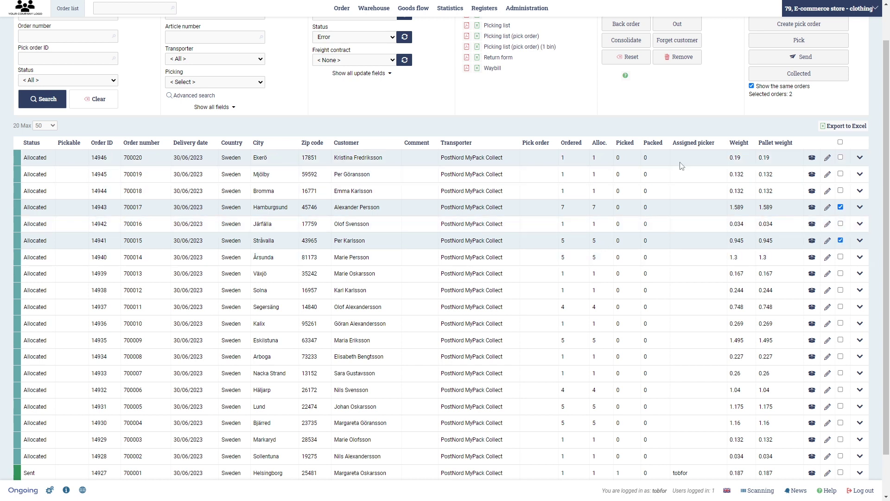
pyautogui.scroll(1, 705, 206)
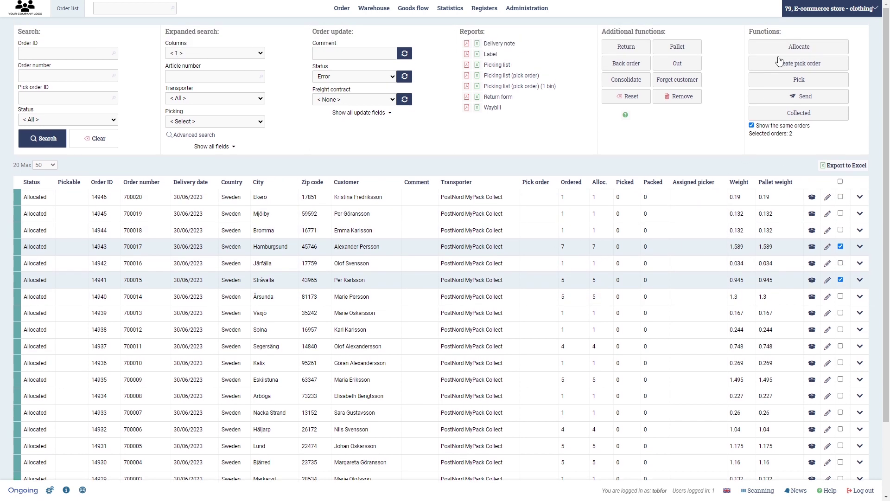
pyautogui.click(810, 67)
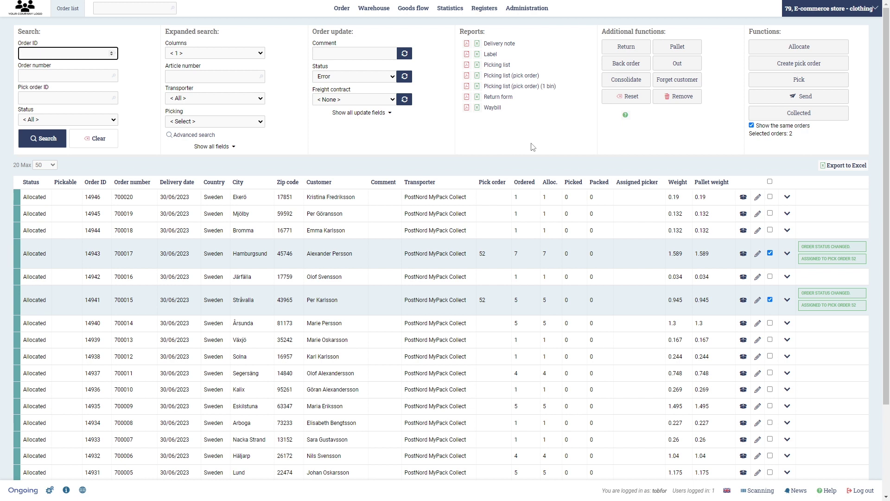
pyautogui.hotkey('alt', 'Tab')
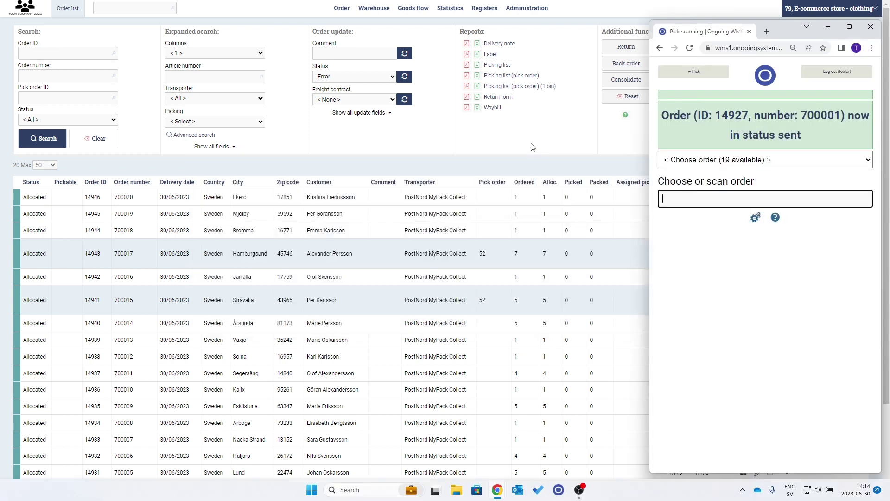
# Step: Start batch picking in many bins for pick order 52 on cart 1
pyautogui.click(705, 73)
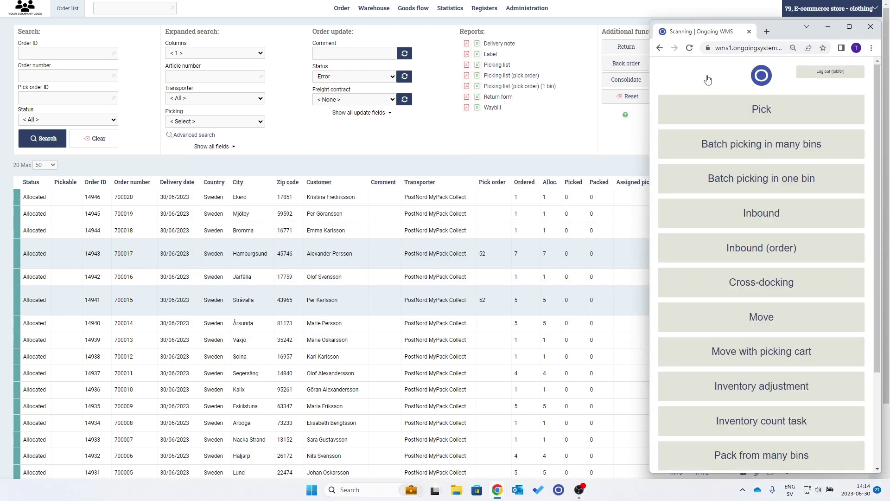
pyautogui.click(812, 153)
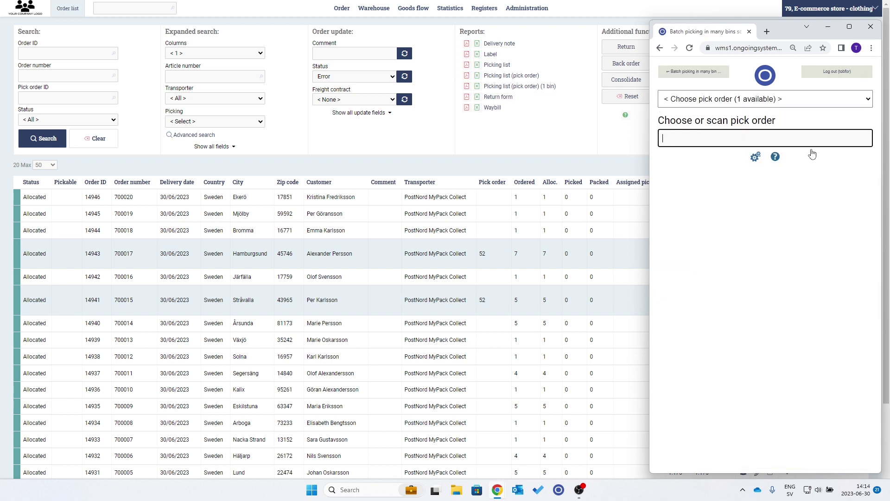
pyautogui.click(751, 104)
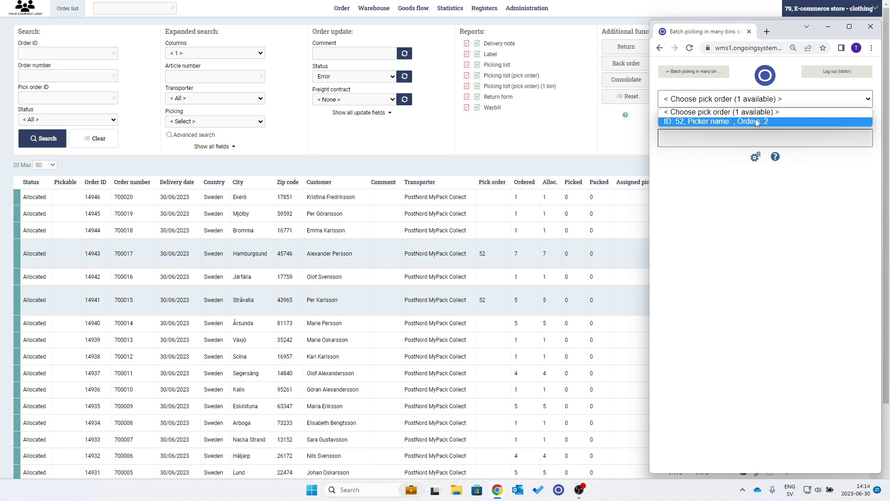
pyautogui.click(756, 122)
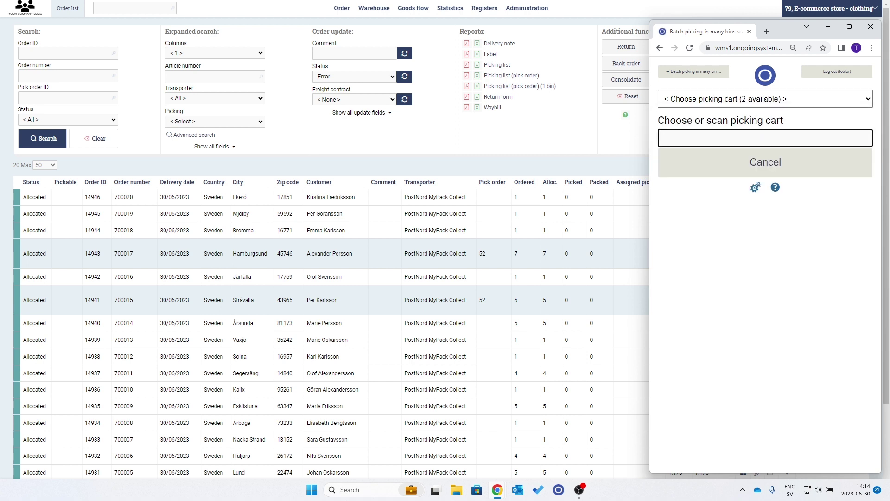
pyautogui.click(772, 105)
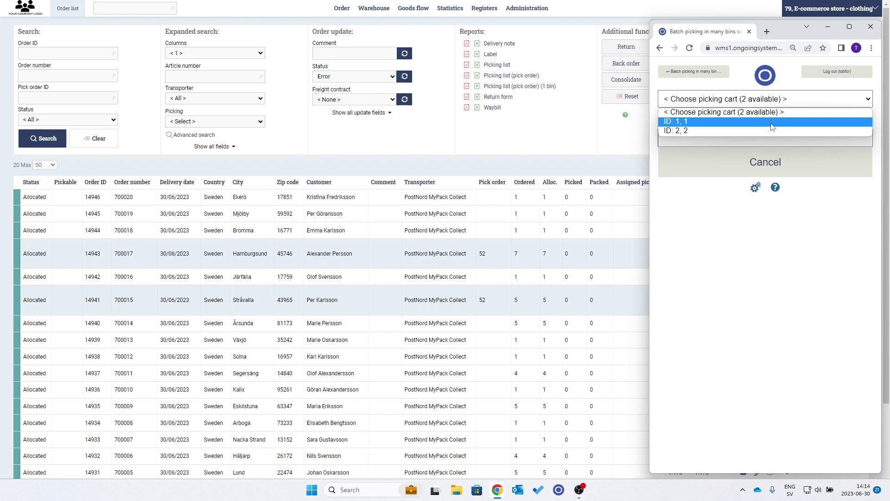
pyautogui.click(772, 122)
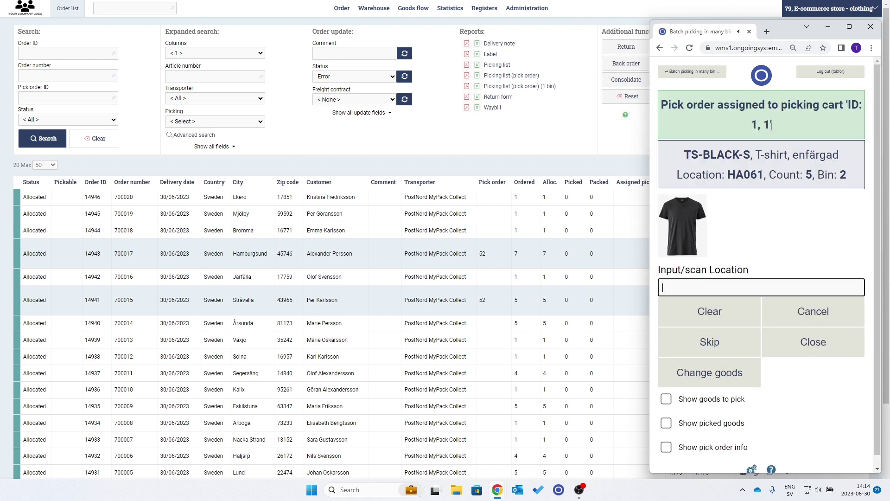
# Step: Confirm pick location HA061
pyautogui.moveTo(765, 176); pyautogui.dragTo(729, 180)
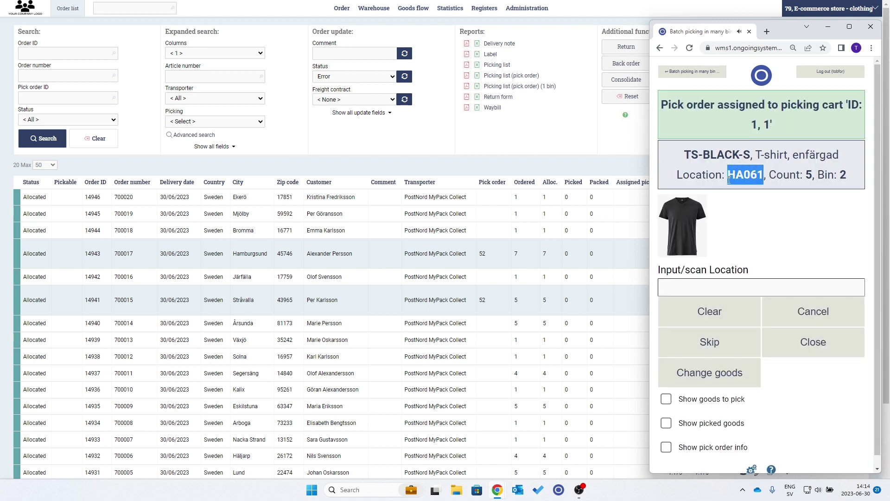
pyautogui.hotkey('ctrl', 'c')
pyautogui.click(737, 292)
pyautogui.hotkey('ctrl', 'v')
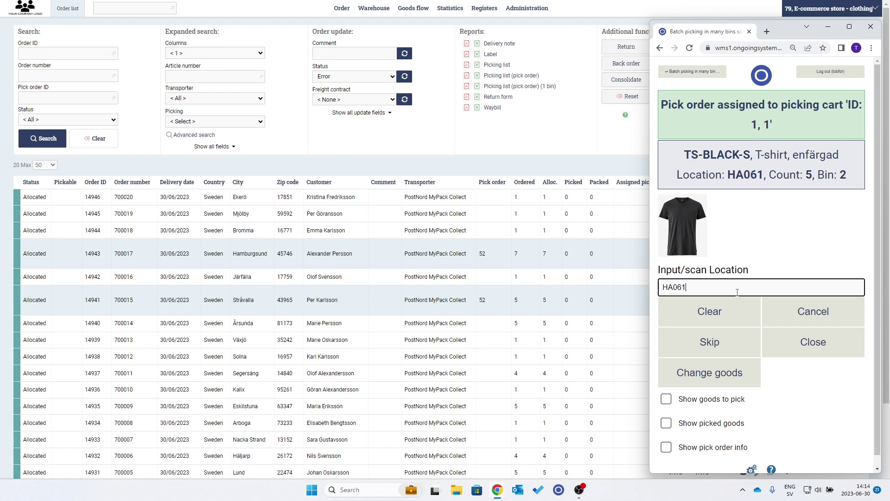
pyautogui.press('Return')
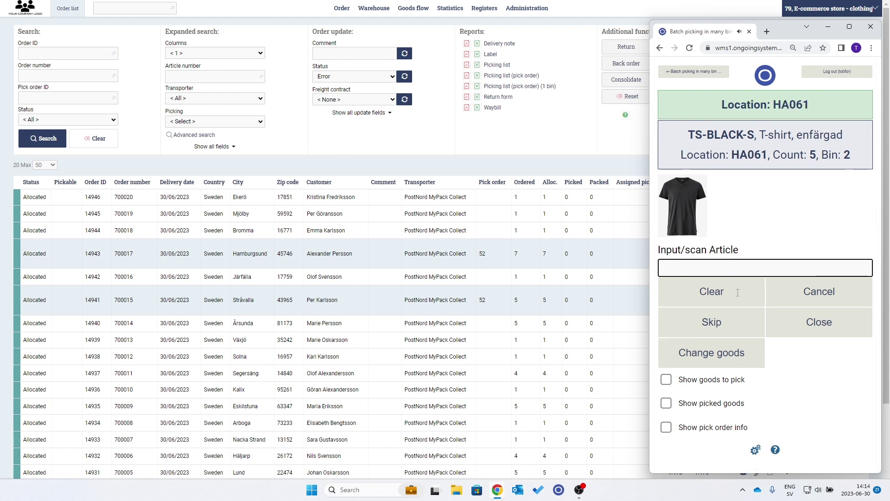
# Step: Pick 5 of article TS-BLACK-S into bin 2
pyautogui.moveTo(754, 134); pyautogui.dragTo(691, 135)
pyautogui.hotkey('ctrl', 'c')
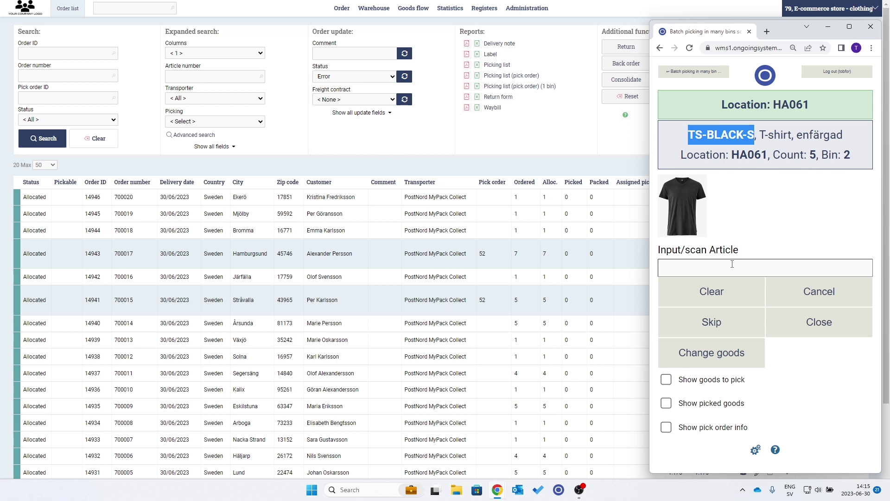
pyautogui.click(732, 267)
pyautogui.hotkey('ctrl', 'v')
pyautogui.press('Return')
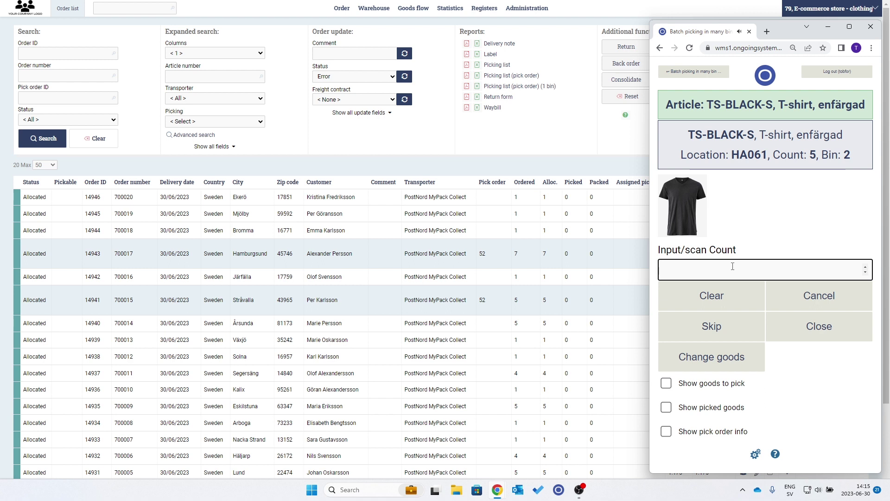
pyautogui.write('5')
pyautogui.press('Return')
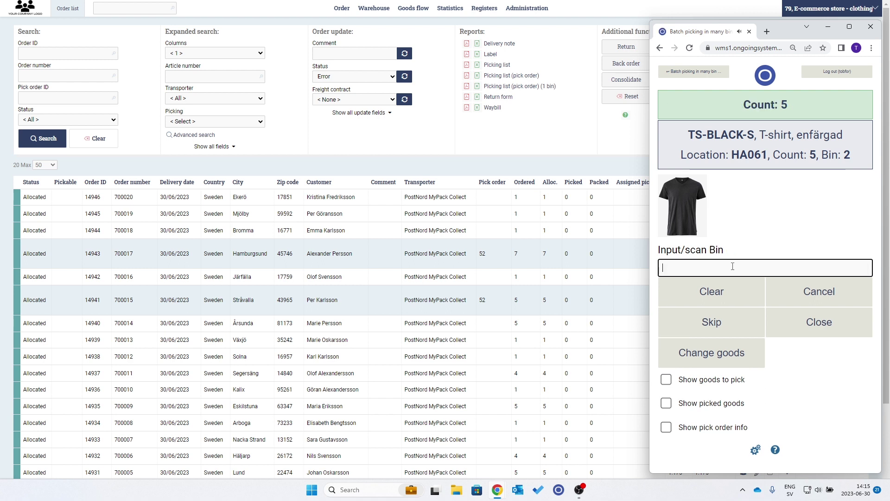
pyautogui.write('2')
pyautogui.press('Return')
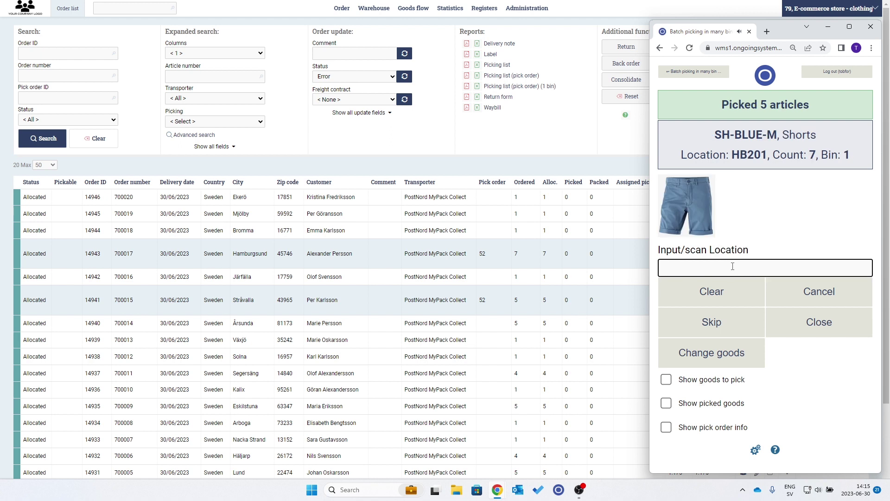
# Step: Scan location HB201 and article SH-BLUE-M by pasting their codes into the scan fields
pyautogui.moveTo(767, 155); pyautogui.dragTo(734, 158)
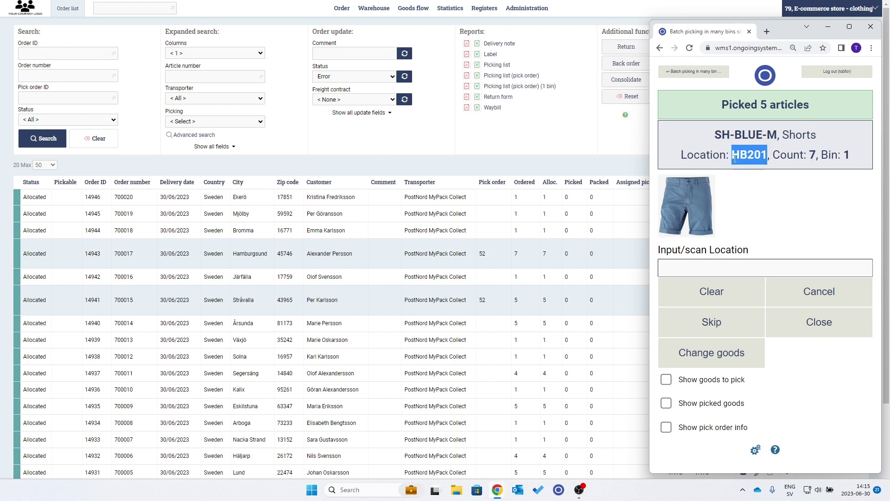
pyautogui.click(734, 271)
pyautogui.hotkey('ctrl', 'v')
pyautogui.press('Return')
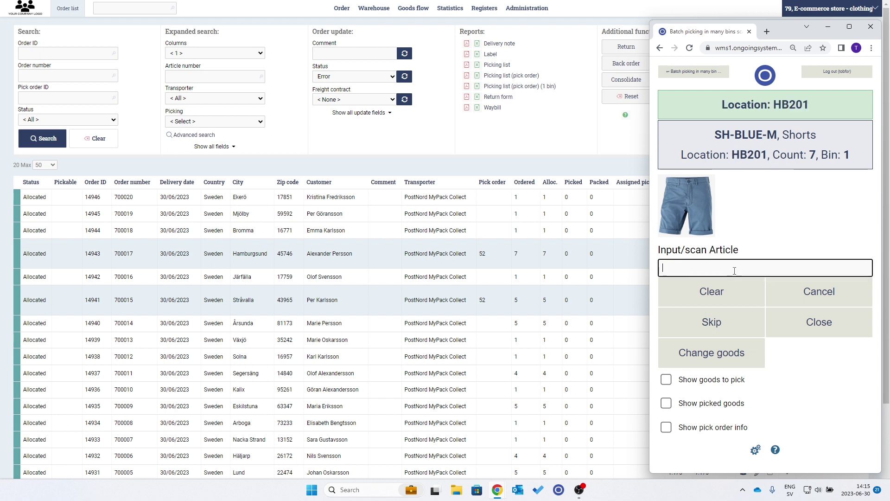
pyautogui.moveTo(778, 135); pyautogui.dragTo(717, 136)
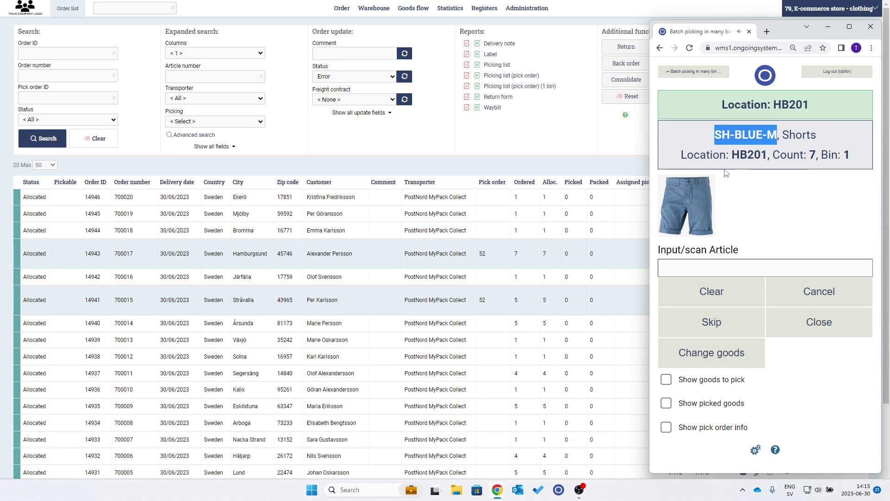
pyautogui.click(735, 263)
pyautogui.hotkey('ctrl', 'v')
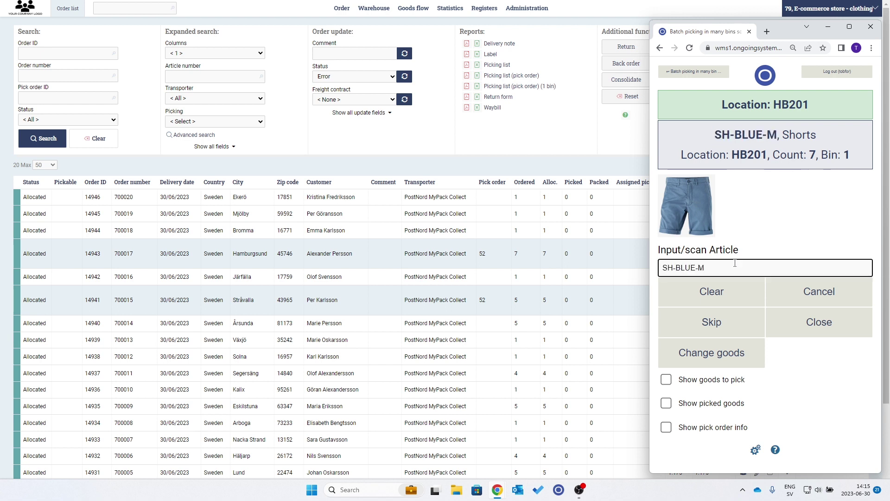
pyautogui.press('Return')
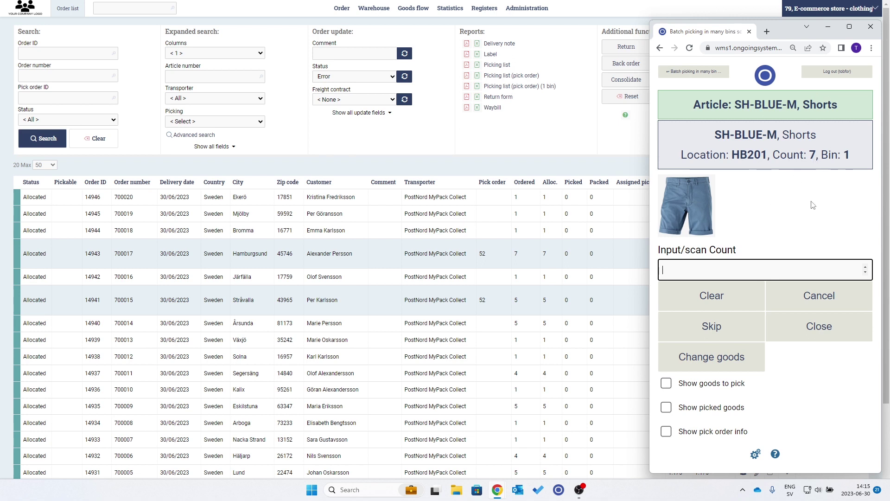
# Step: Confirm a count of 7 into bin 1, completing pick order 52, and return to the scanning menu
pyautogui.write('7')
pyautogui.press('Return')
pyautogui.write('1')
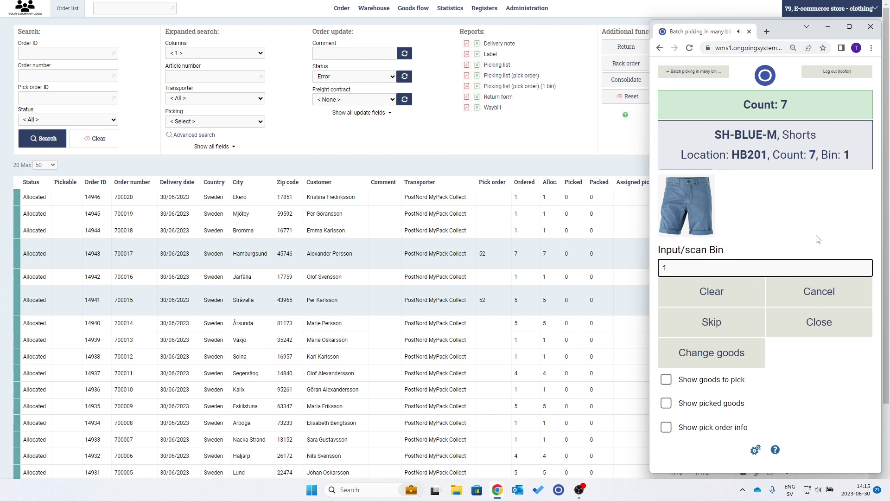
pyautogui.press('Return')
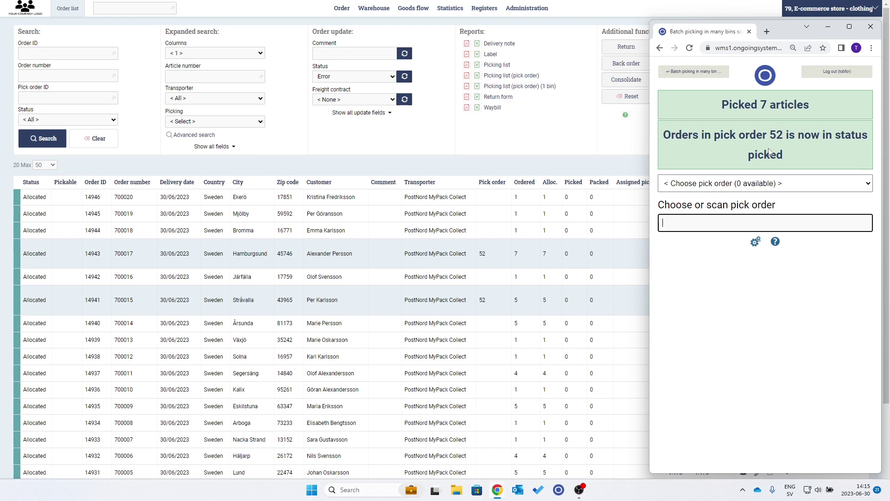
pyautogui.click(699, 73)
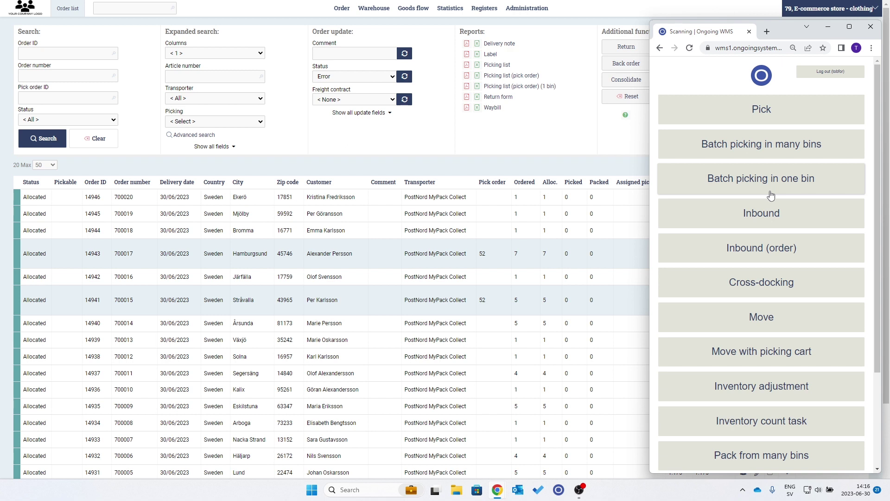
# Step: Pack order 700015 from cart 1, bin 2, and send it with PostNord MyPack Collect
pyautogui.scroll(-1, 789, 339)
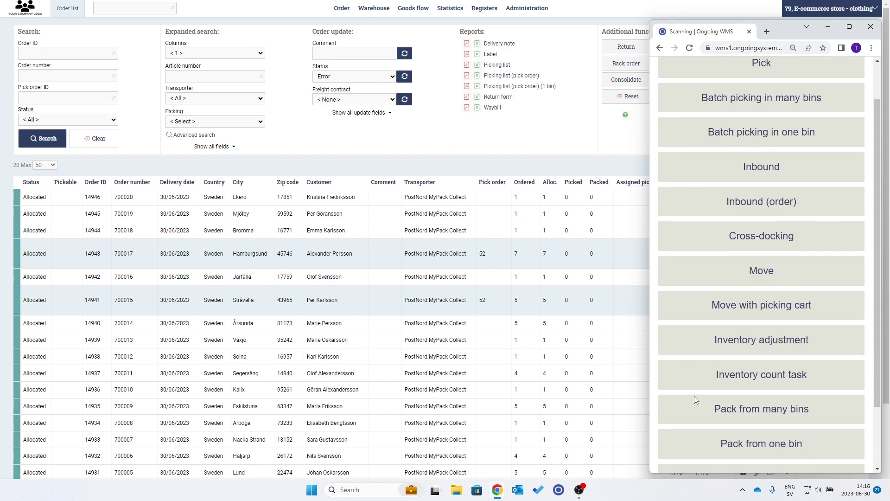
pyautogui.click(769, 414)
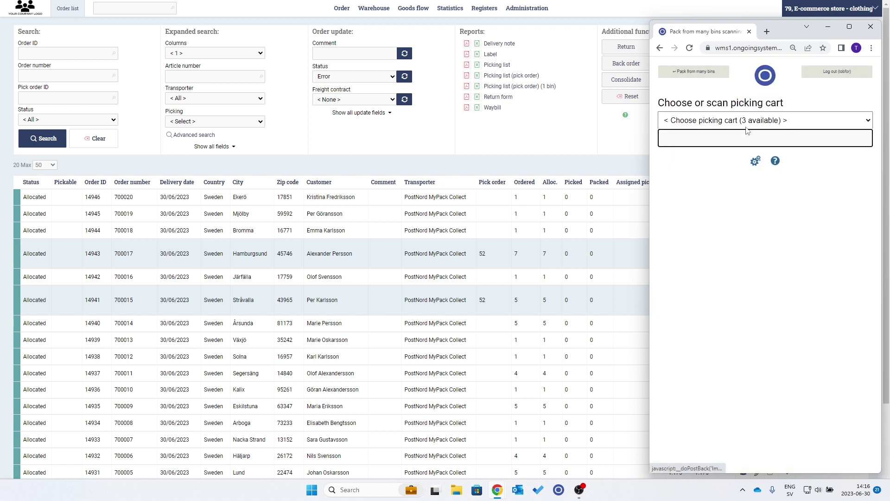
pyautogui.click(746, 124)
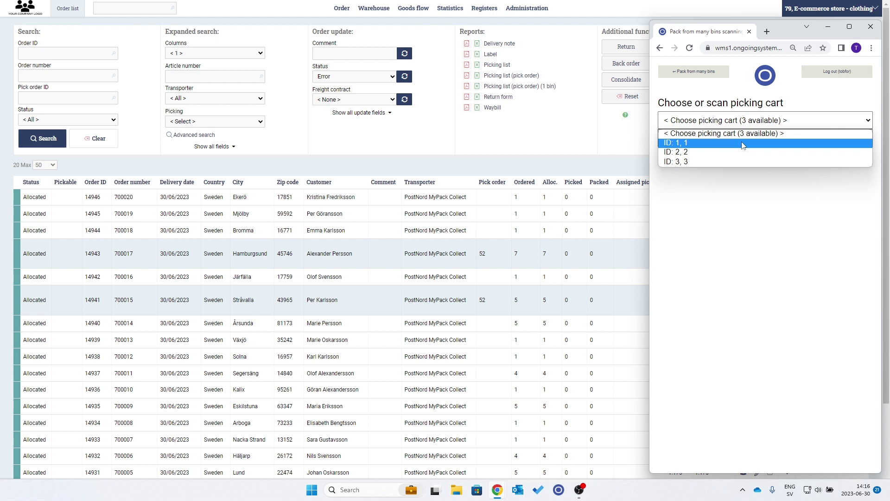
pyautogui.click(742, 144)
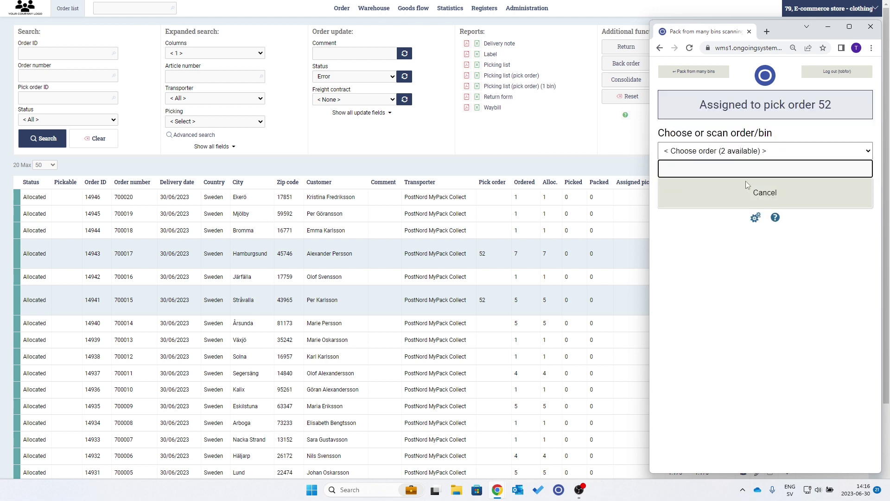
pyautogui.click(747, 156)
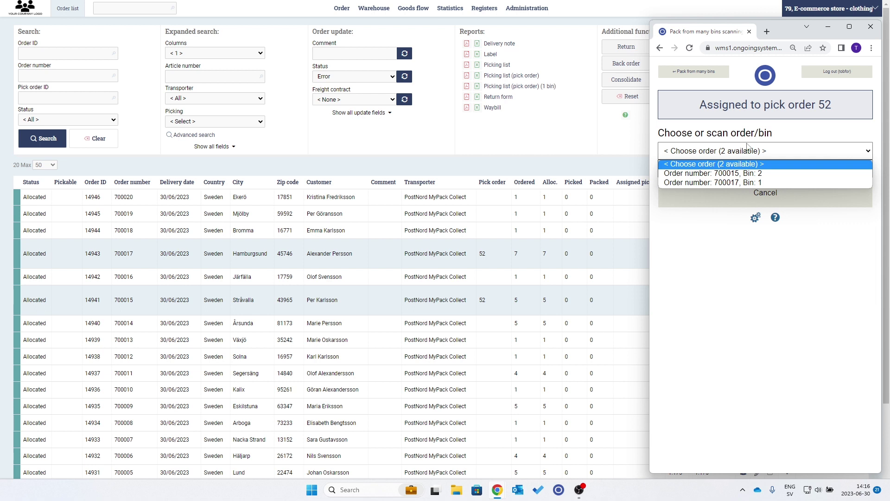
pyautogui.click(761, 174)
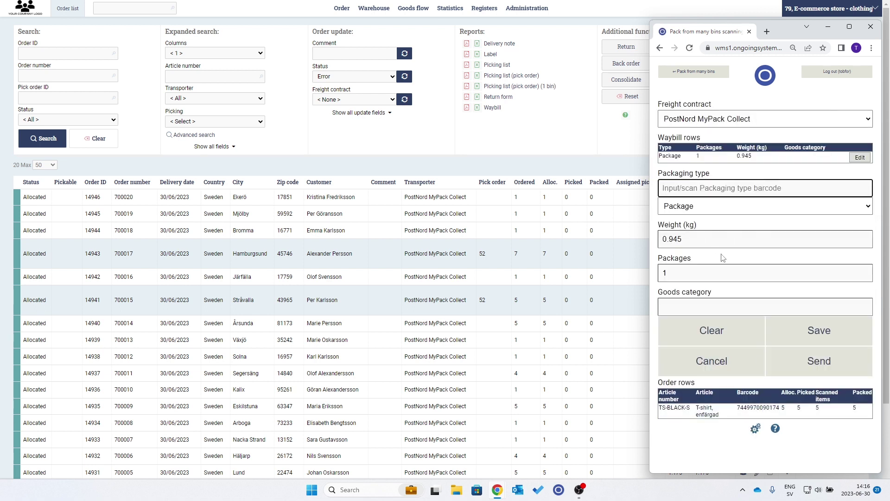
pyautogui.click(773, 117)
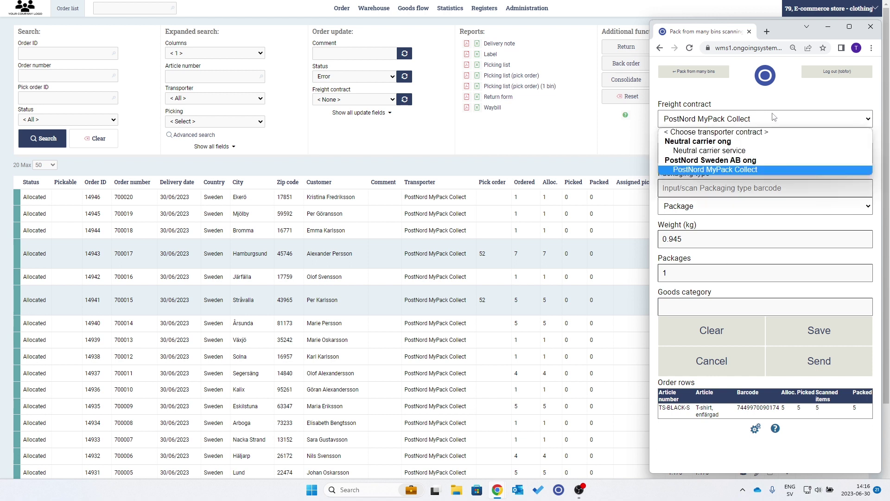
pyautogui.click(785, 171)
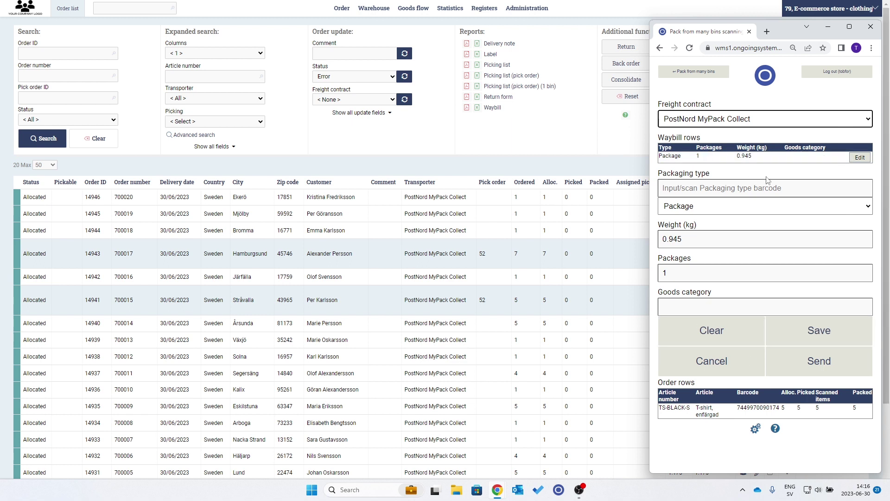
pyautogui.click(795, 370)
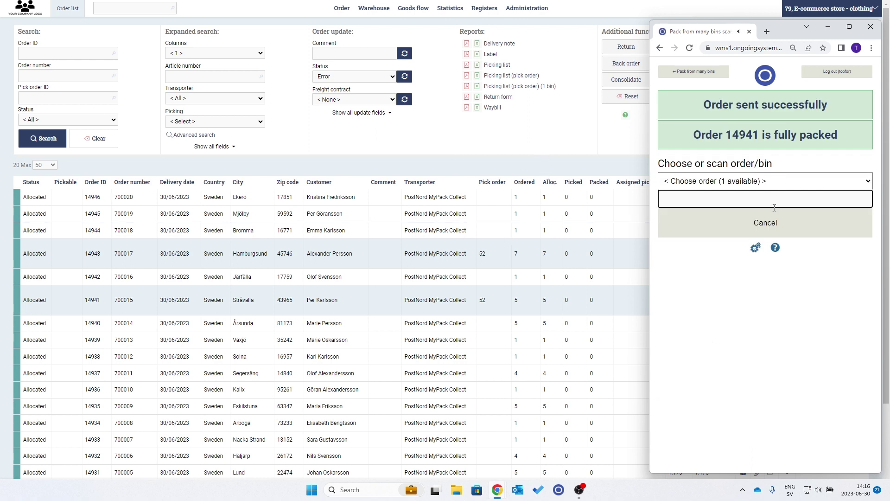
# Step: Select order 700017 in the packing window, send it, and bring the order list back up
pyautogui.click(452, 160)
pyautogui.scroll(-2, 466, 184)
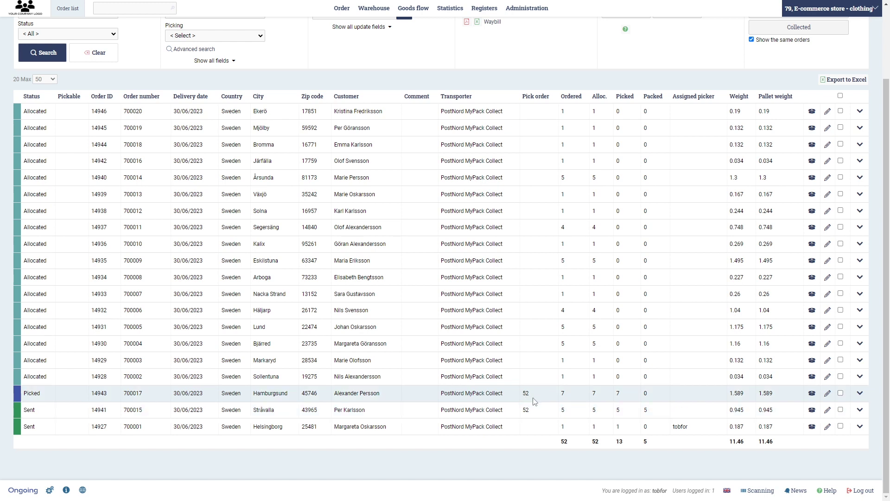
pyautogui.hotkey('alt', 'Tab')
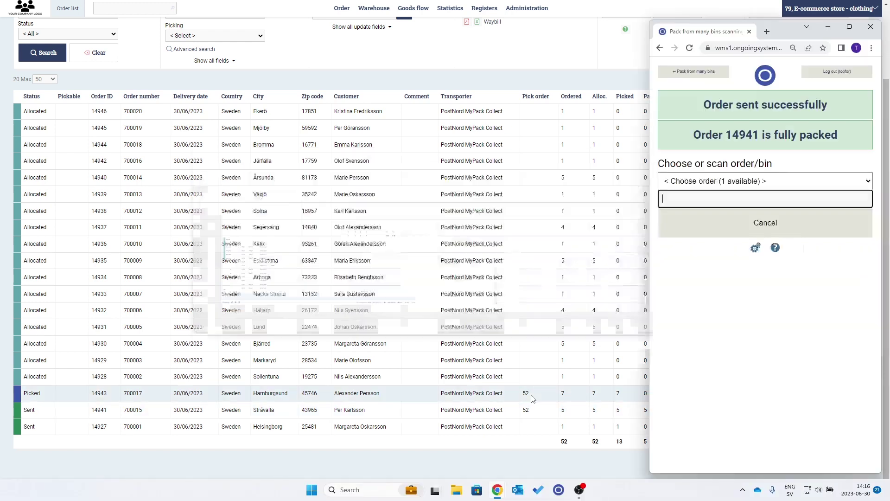
pyautogui.click(753, 181)
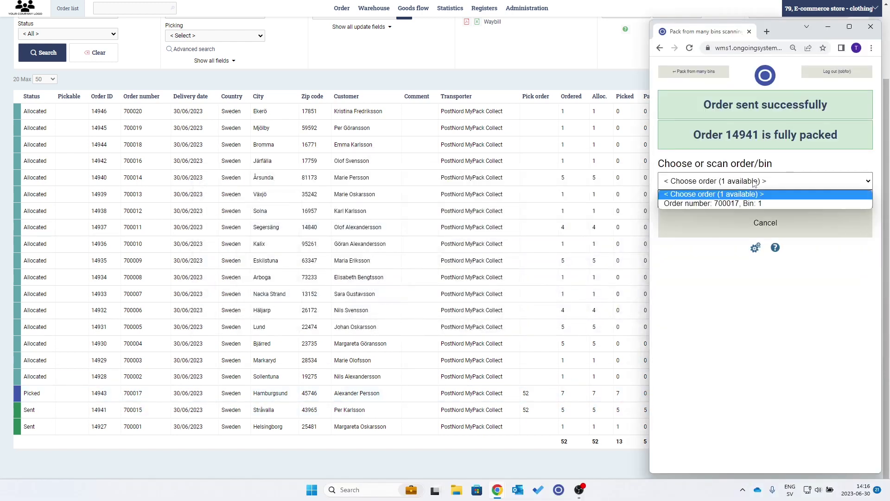
pyautogui.click(758, 205)
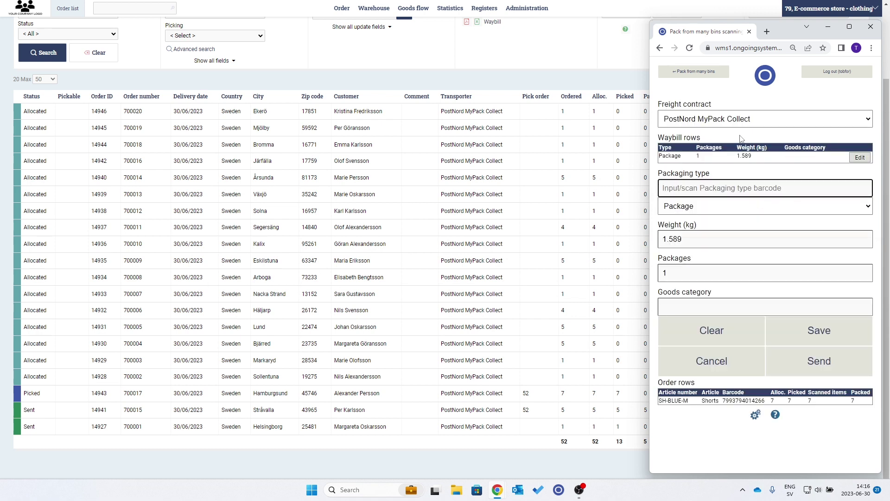
pyautogui.click(830, 371)
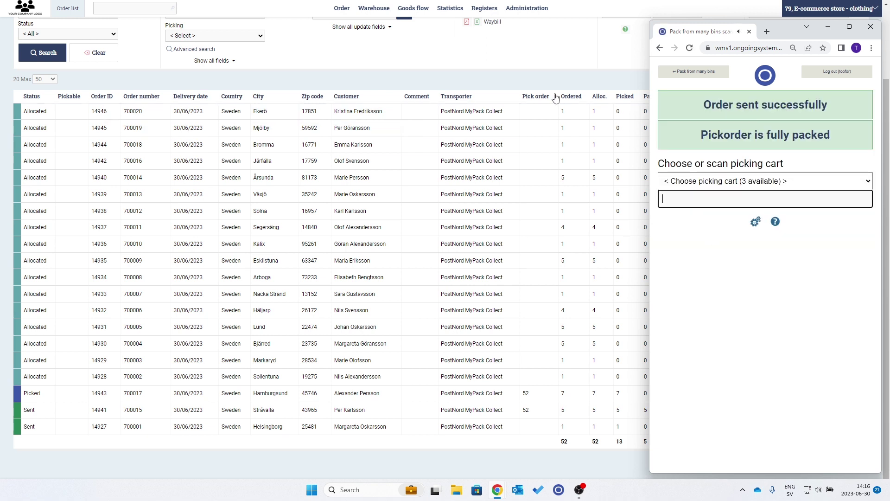
pyautogui.click(542, 82)
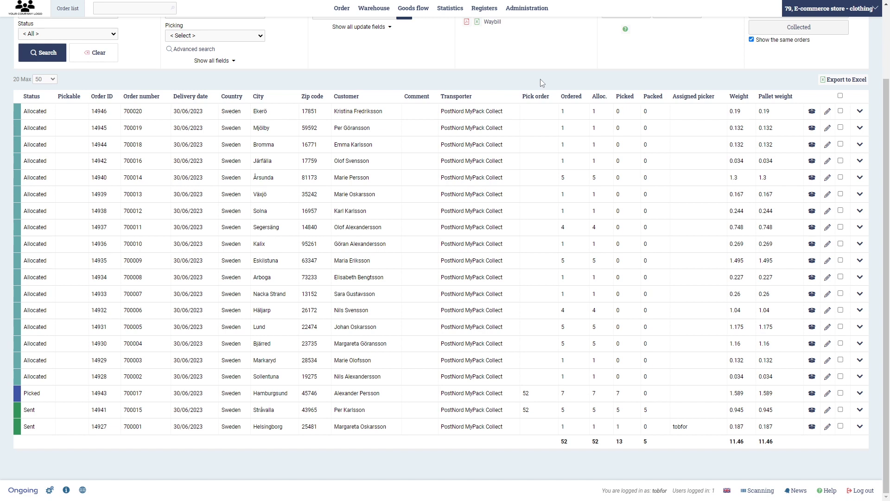
# Step: Reload the order list with F5 and scroll to the top to confirm 700017 shows Sent
pyautogui.press('F5')
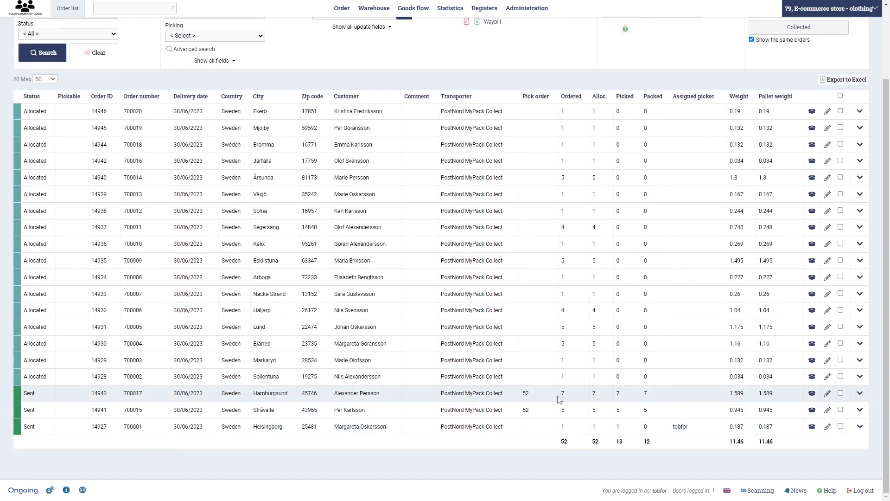
pyautogui.scroll(3, 558, 400)
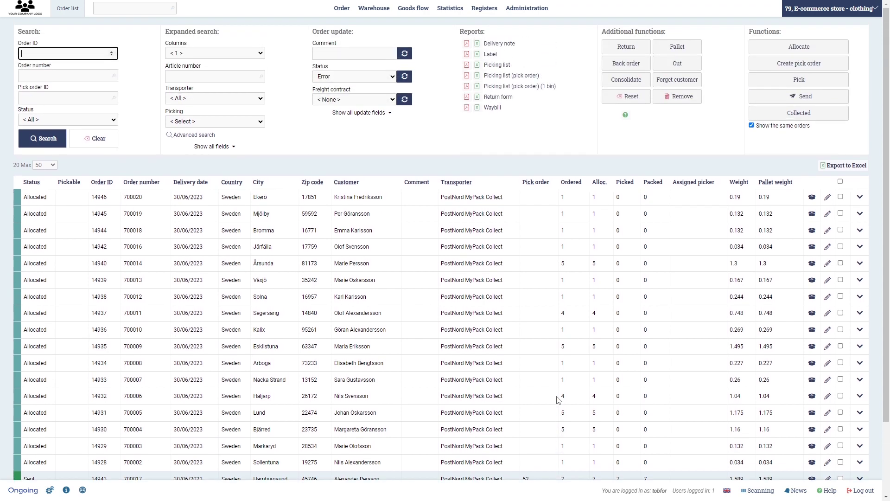